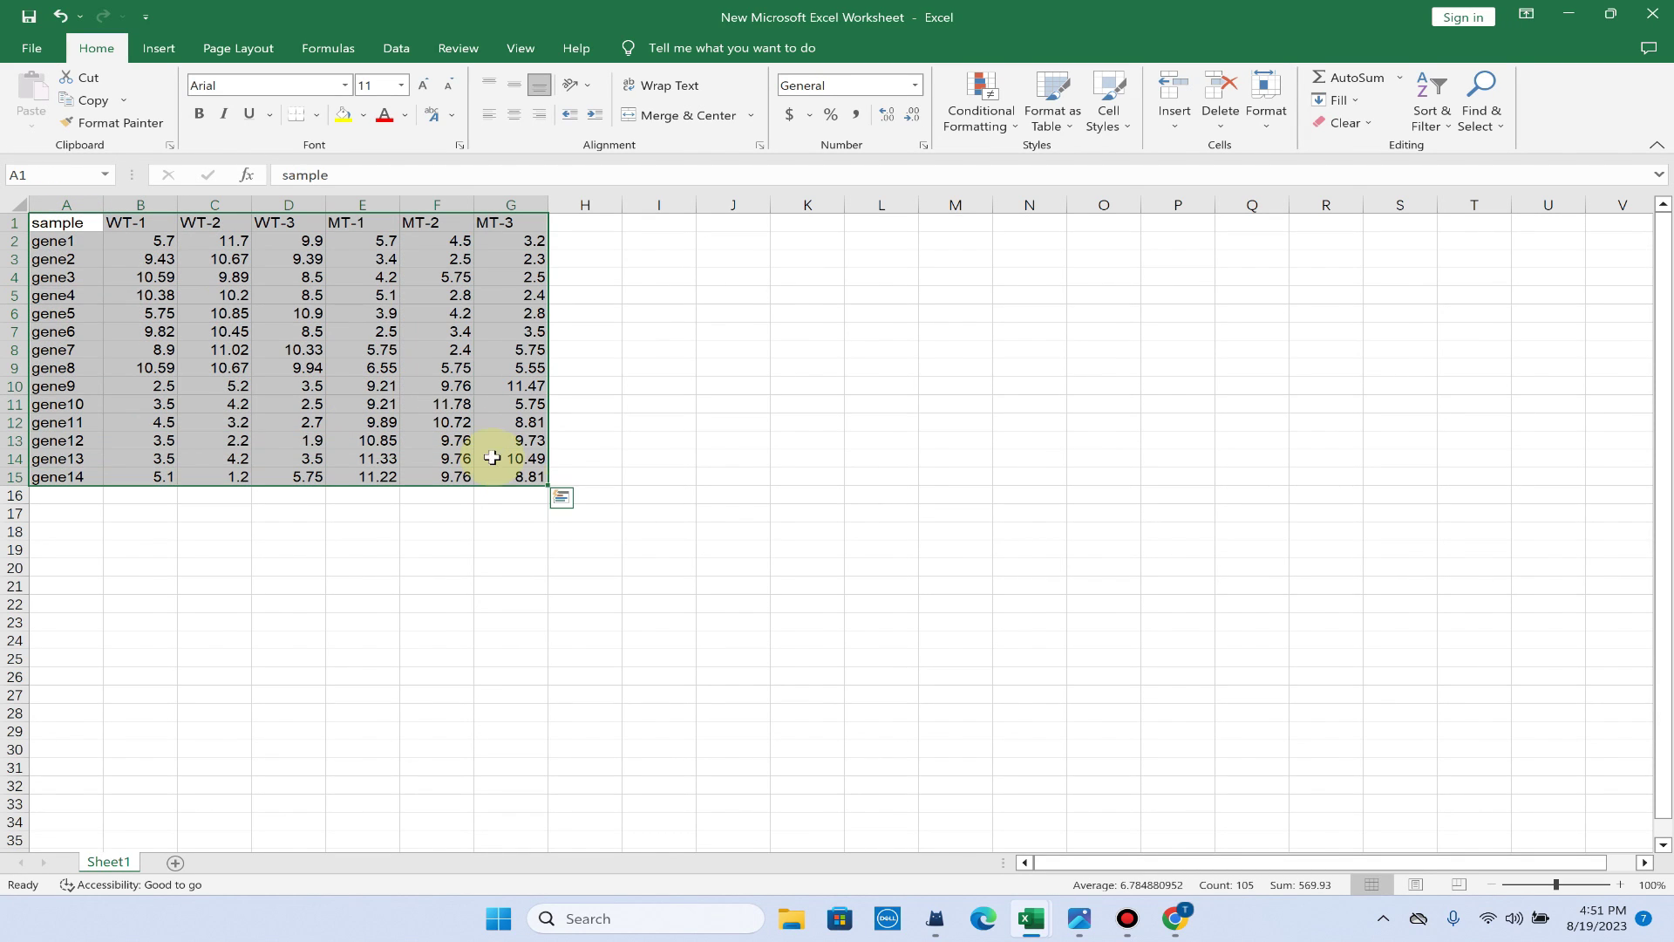
Step: Copy the selected gene table A1:G15 in Excel and minimize the Excel window
right_click(419, 402)
left_click(452, 439)
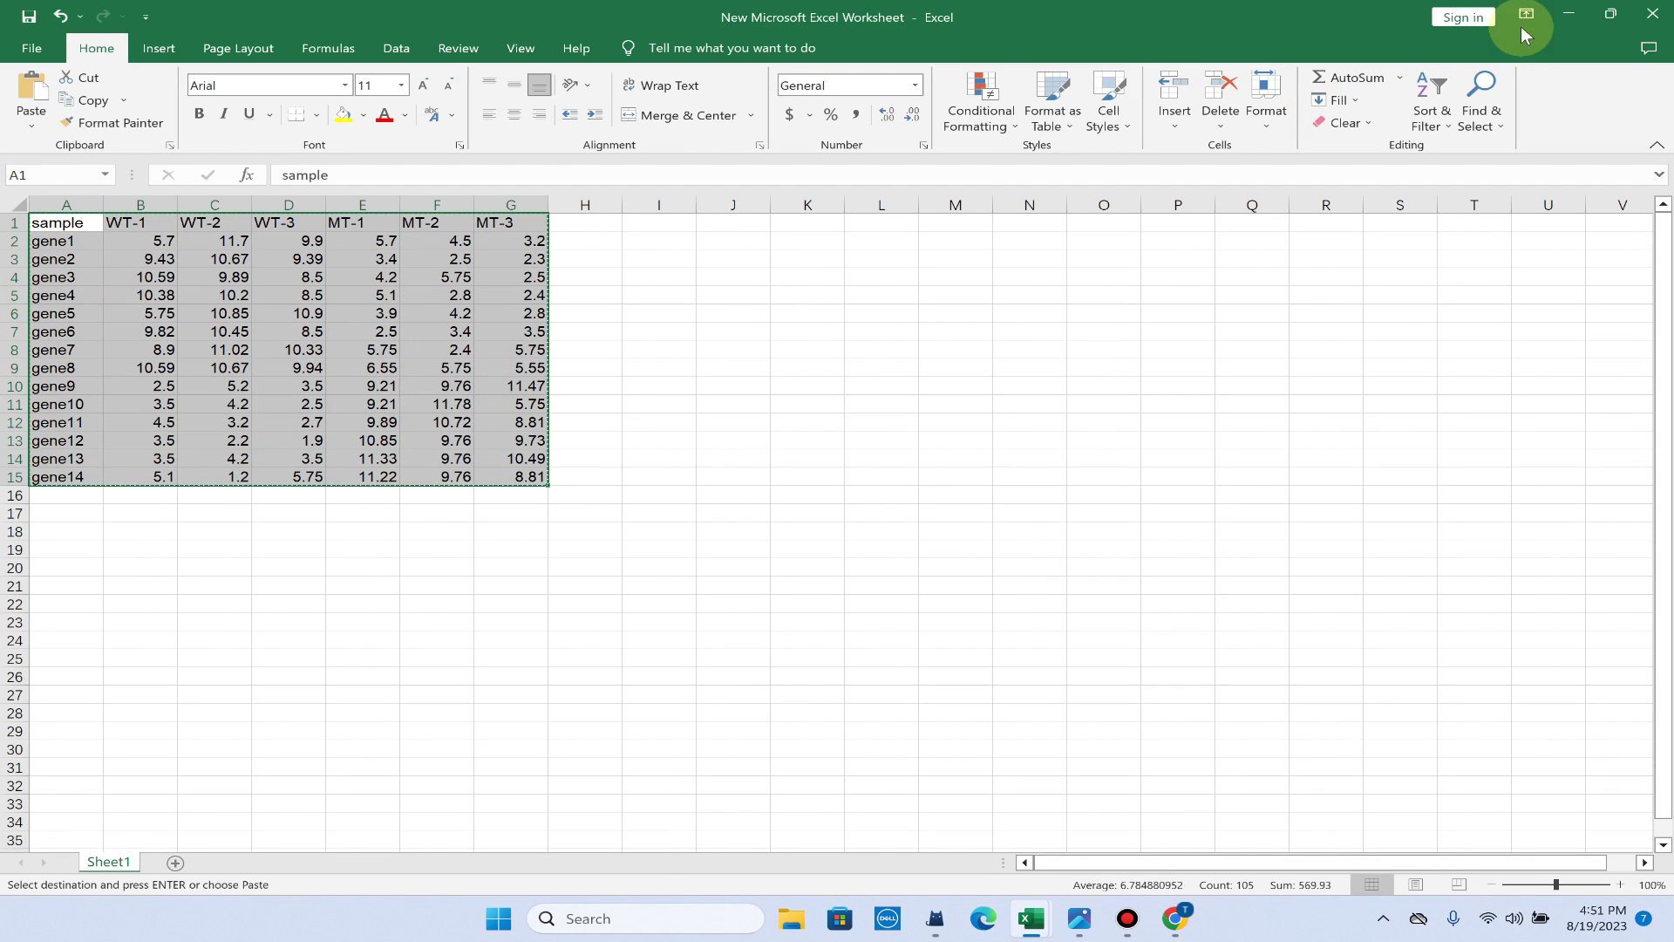
left_click(1566, 15)
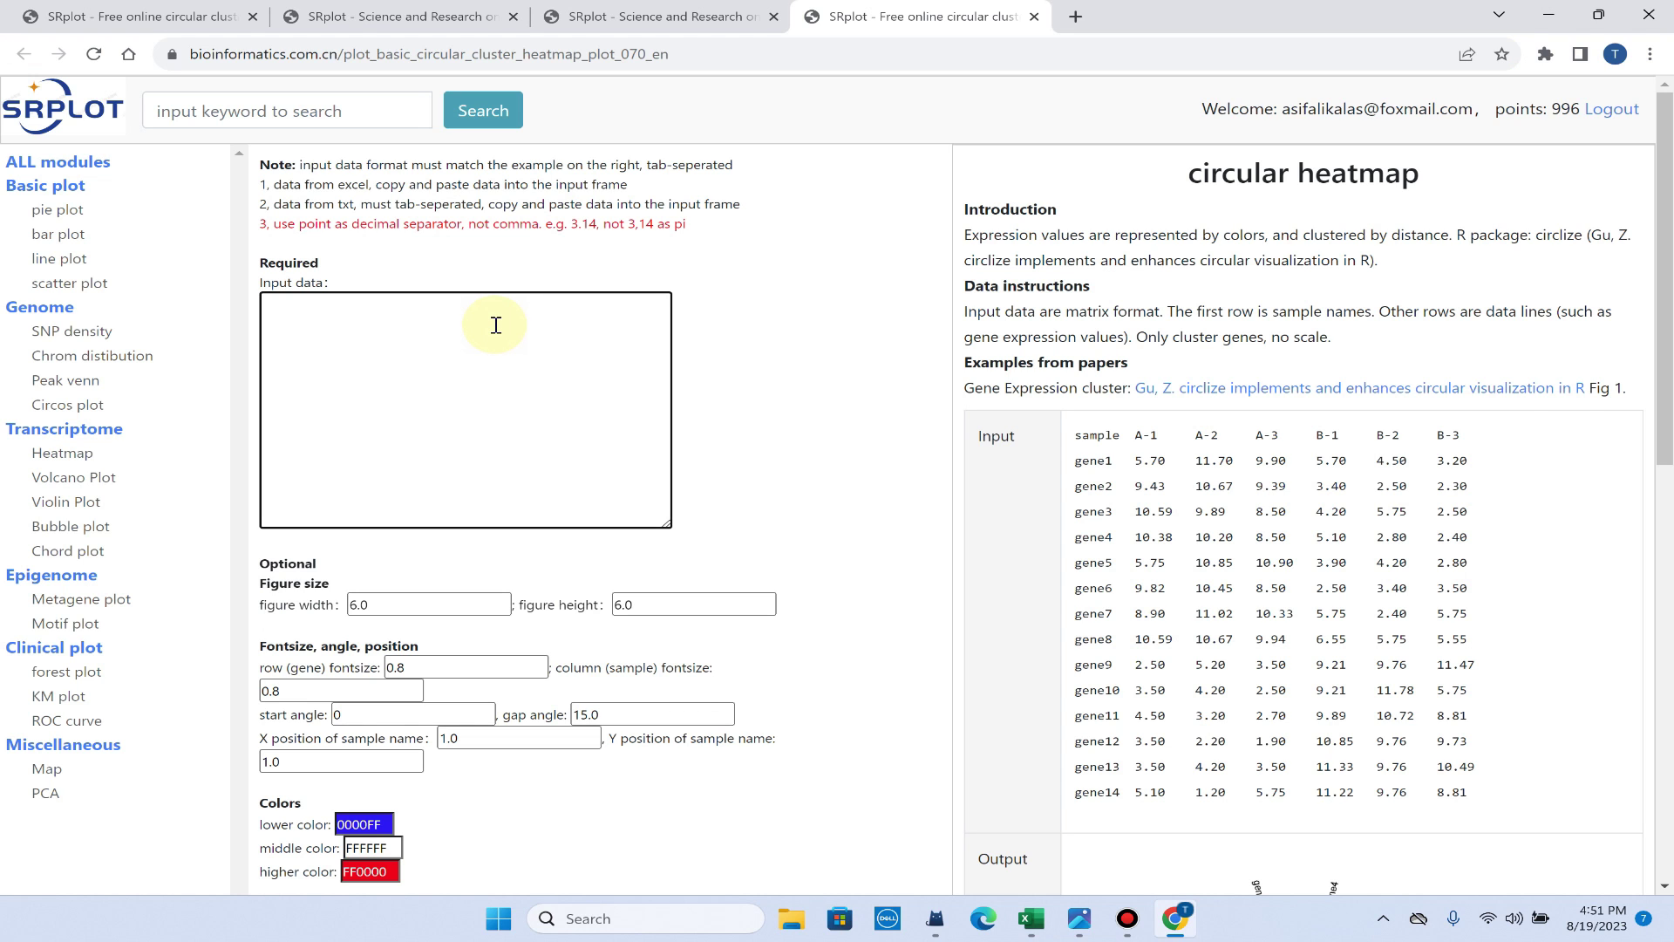
Step: Paste the Excel gene table (WT-1 to MT-3, gene1–gene14) into the empty input data box
left_click(495, 325)
key("ctrl+v")
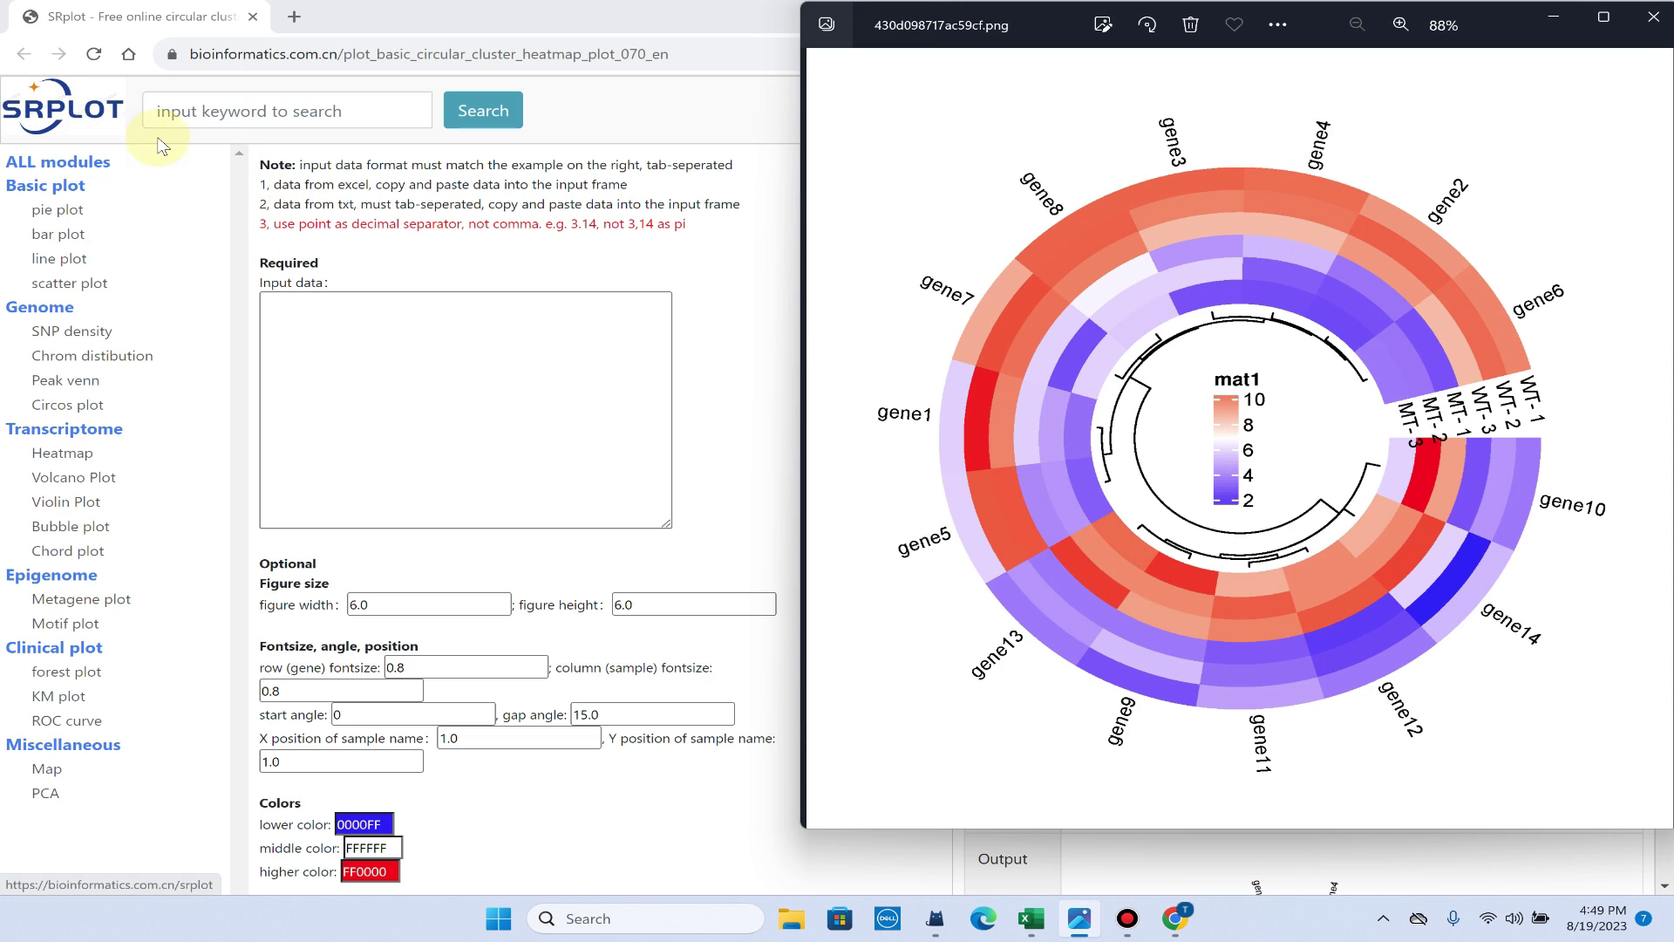
left_click(504, 334)
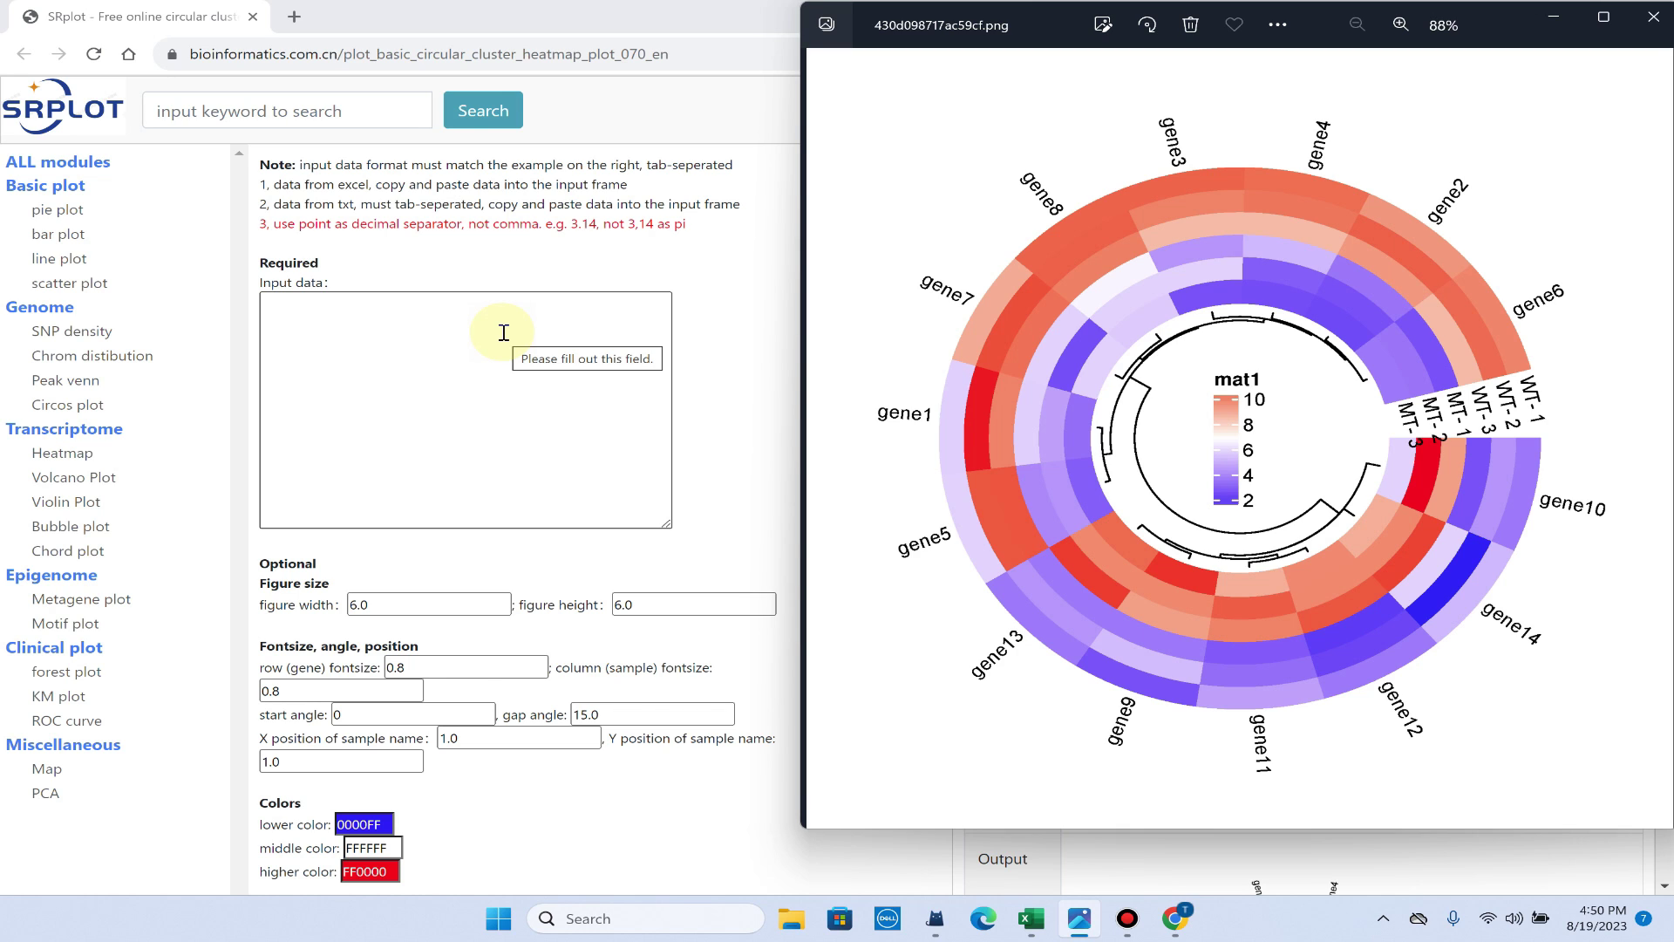
Step: Hide the photo viewer and open bioinformatics.com.cn/en in a new Chrome tab
left_click(1566, 33)
left_click(294, 16)
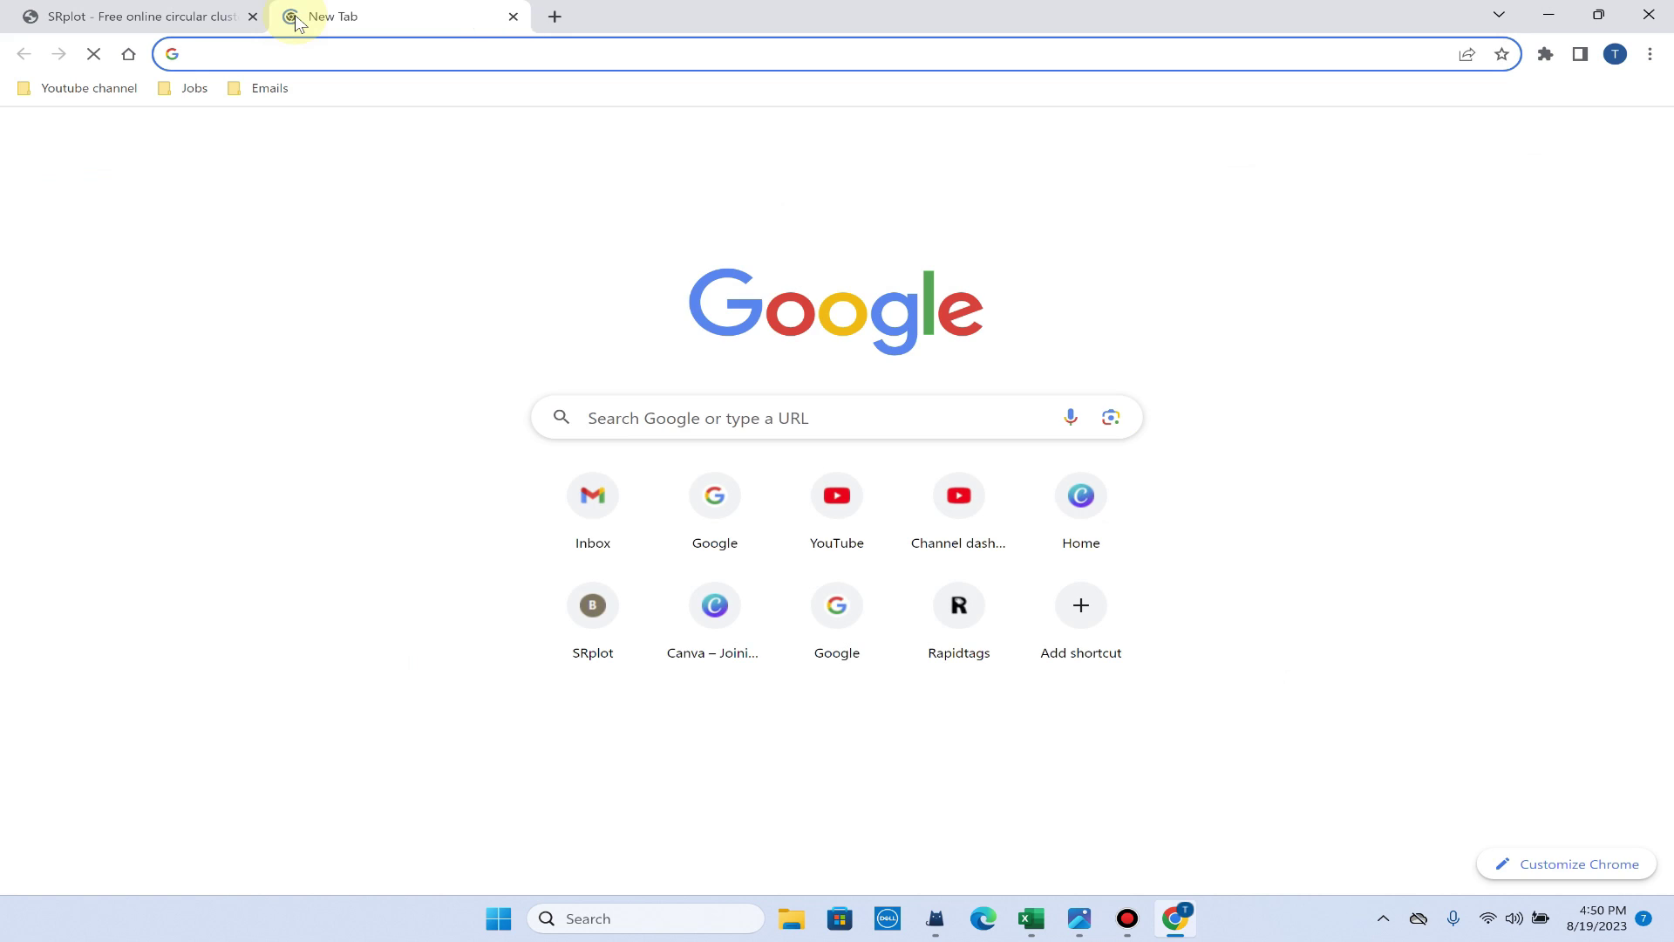
type("bi")
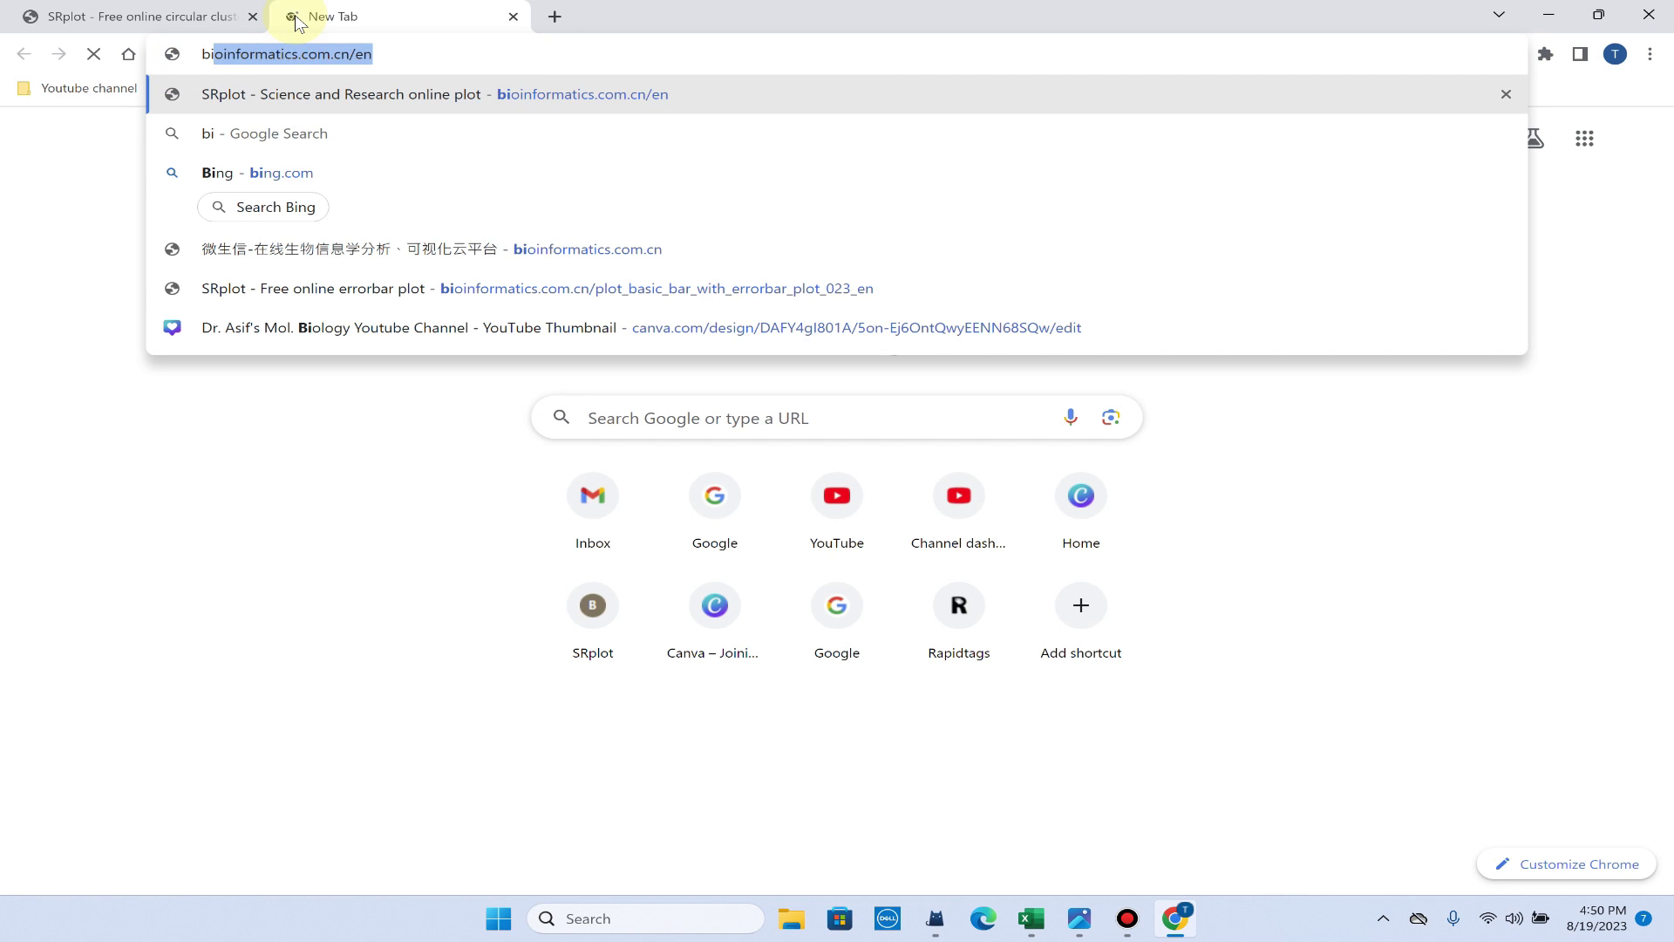
key("Return")
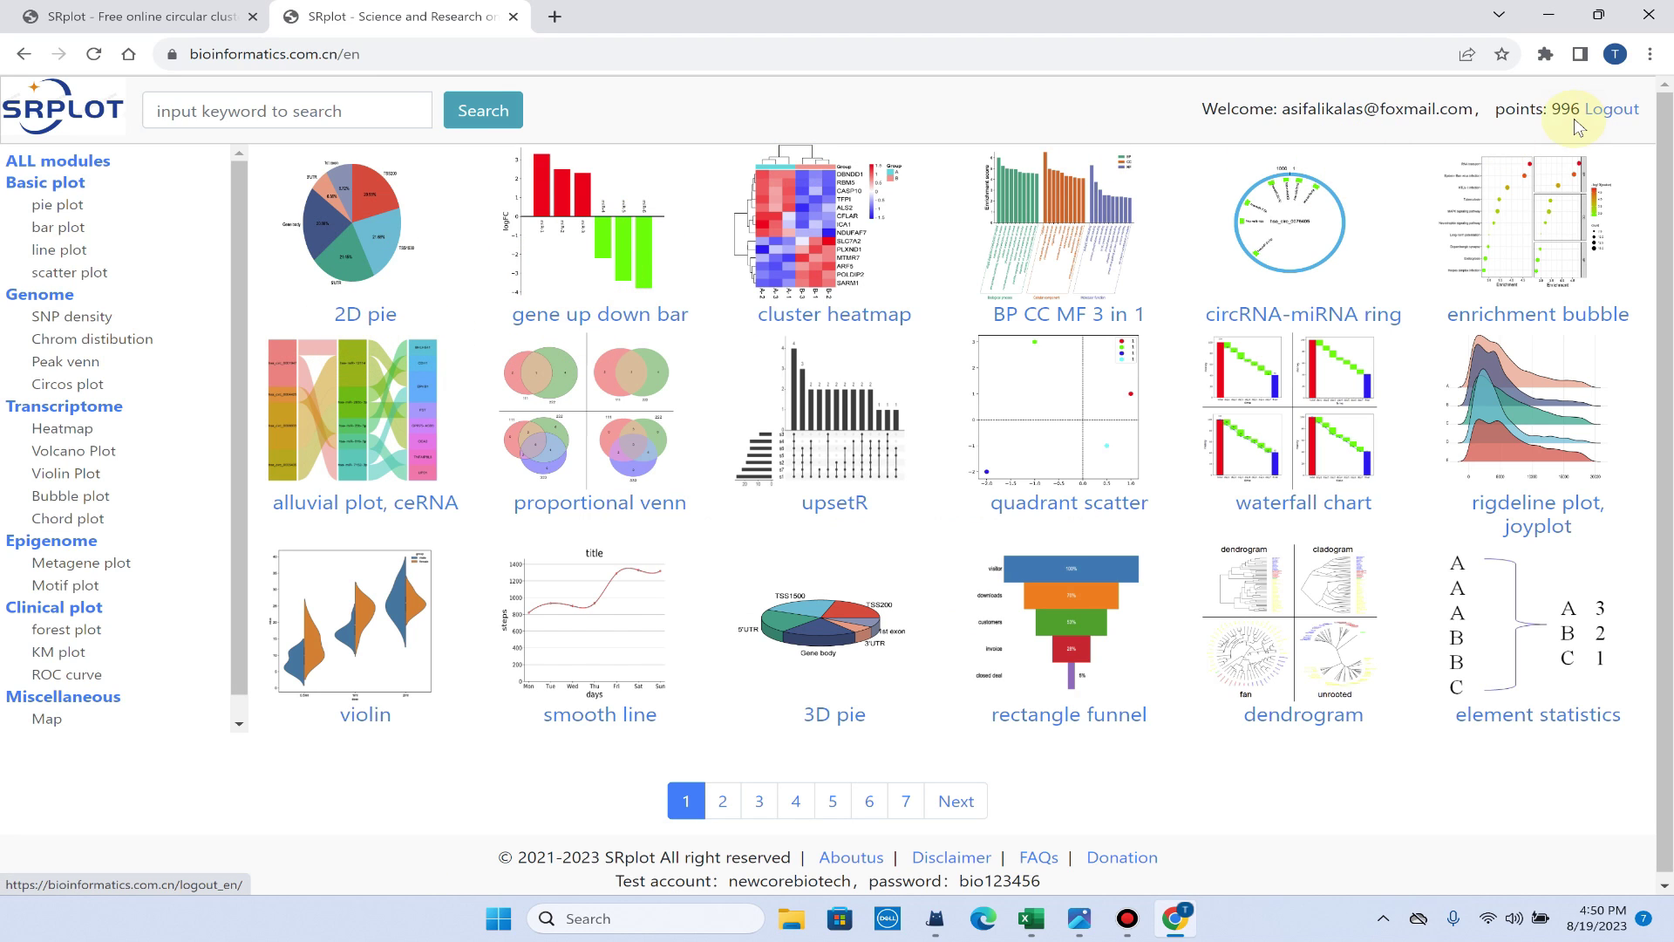
Step: Select the test account name, then the test password, in the home page footer
scroll(1349, 215, "down", 1)
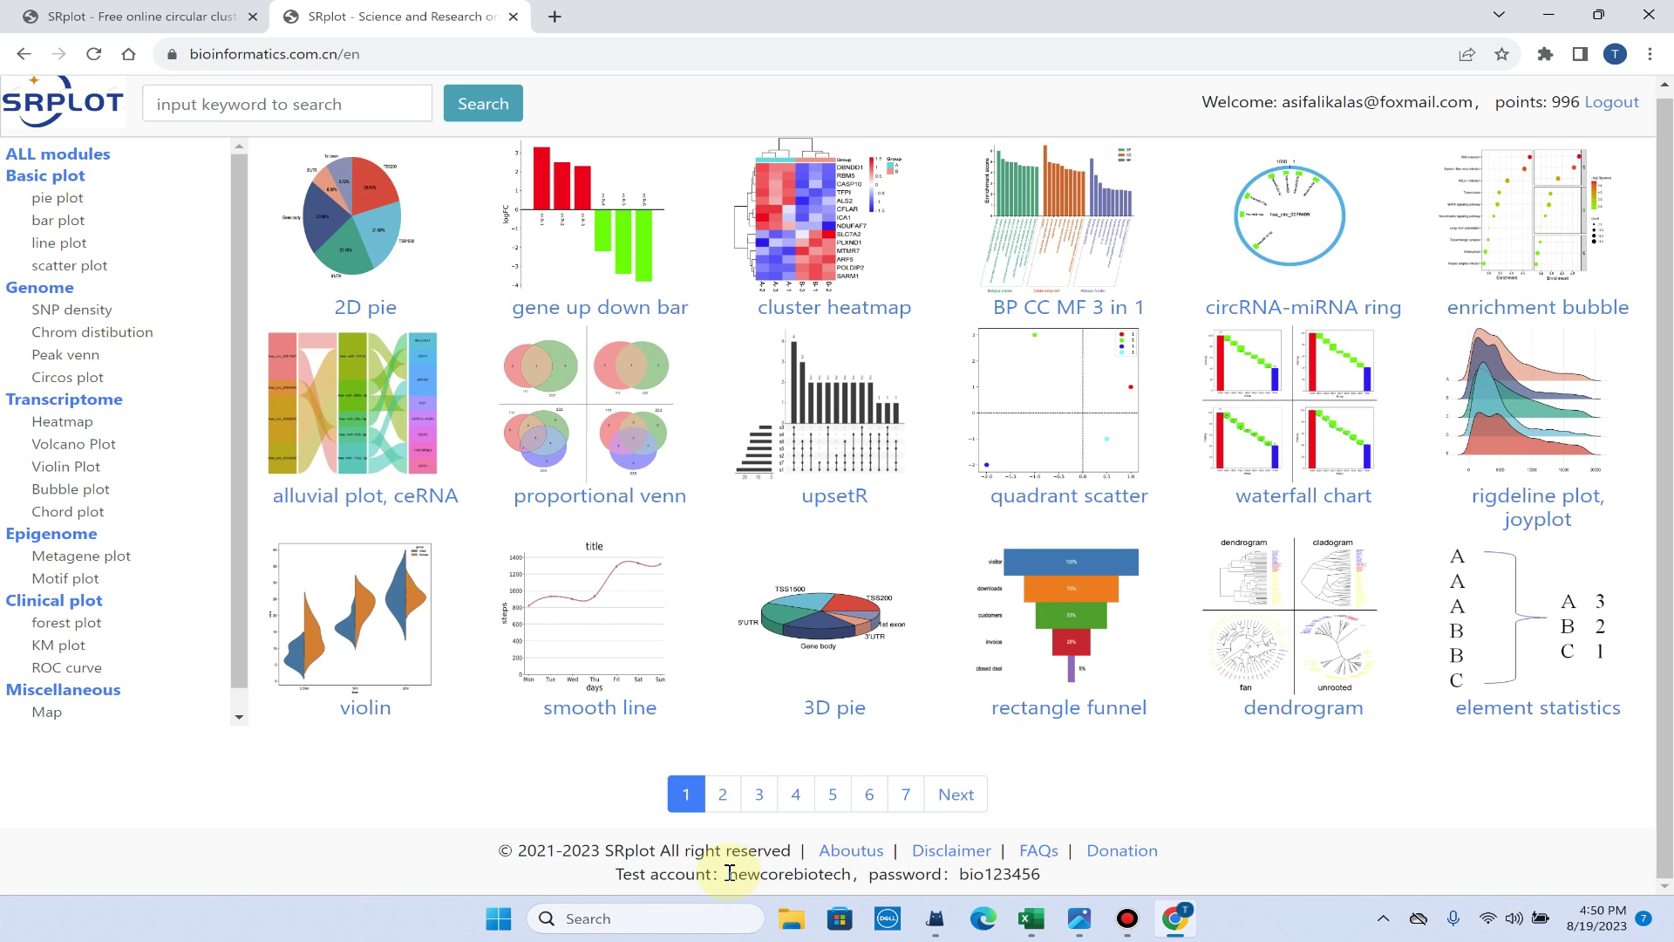
left_click_drag(731, 874, 852, 875)
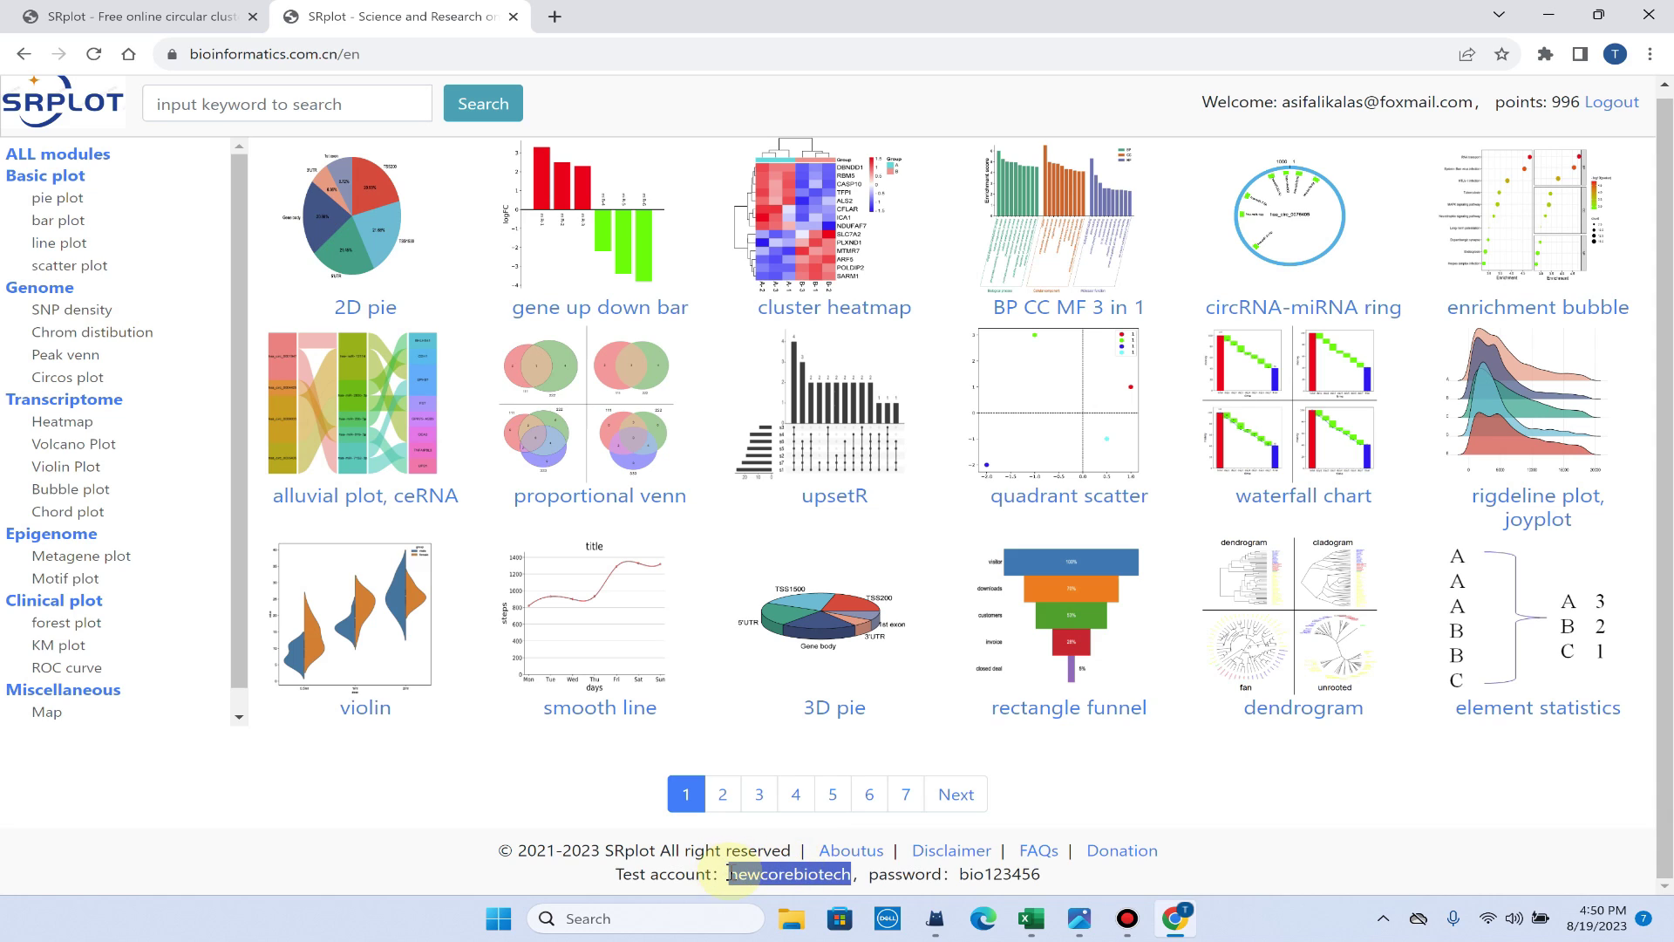
left_click_drag(1040, 874, 963, 873)
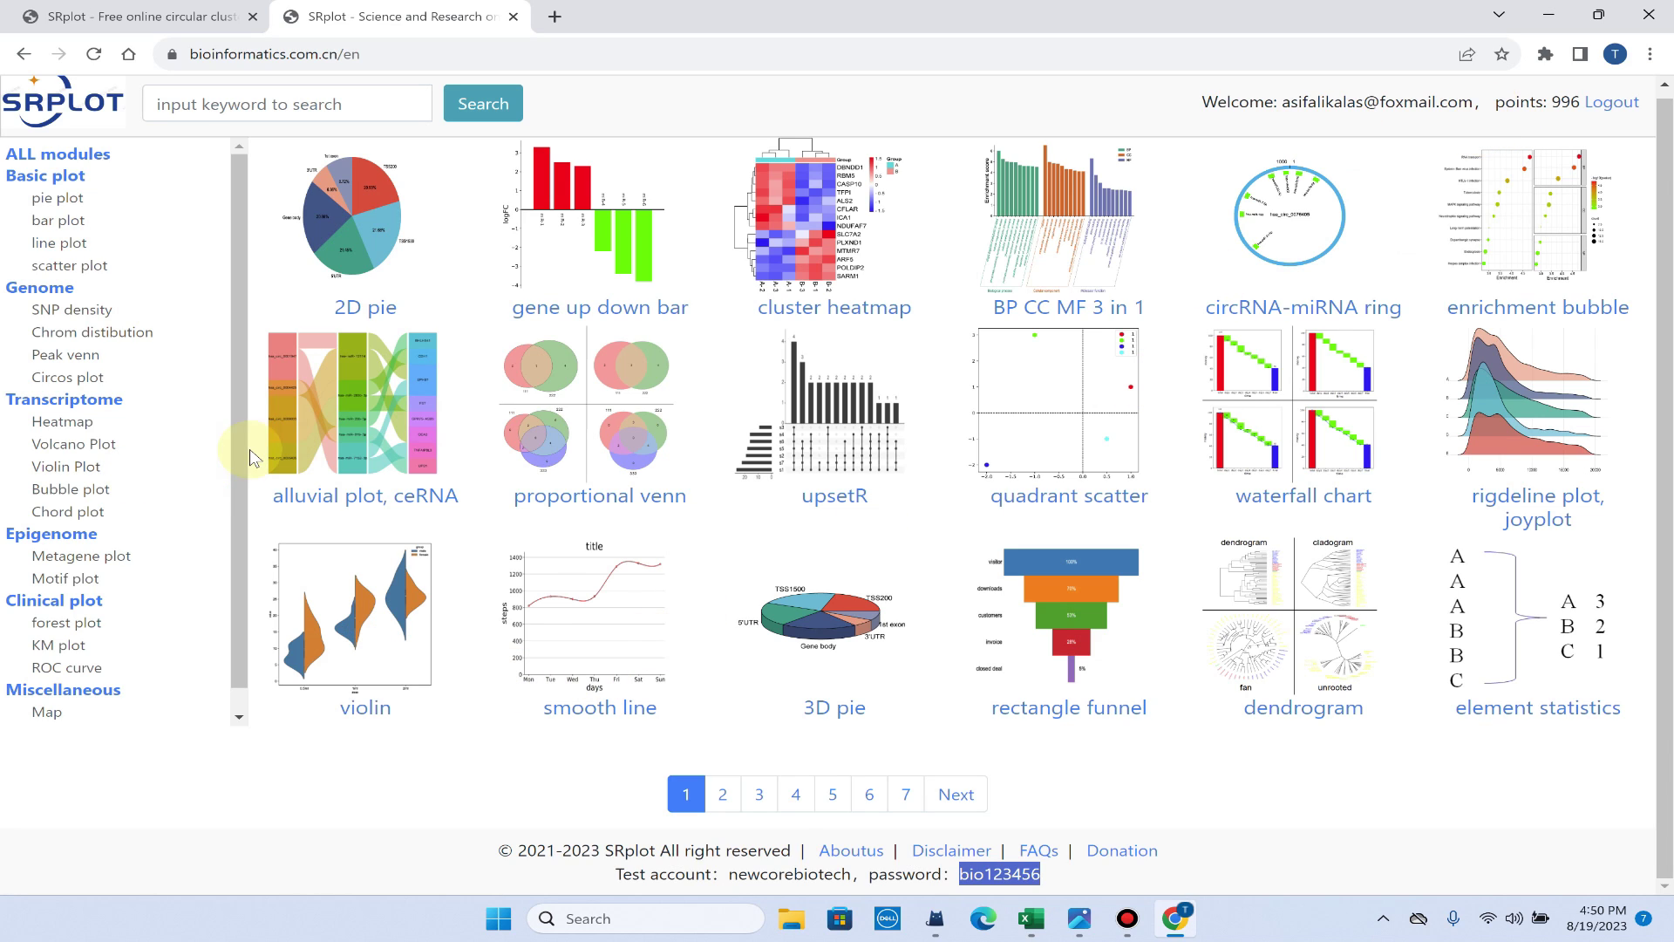
scroll(231, 432, "down", 1)
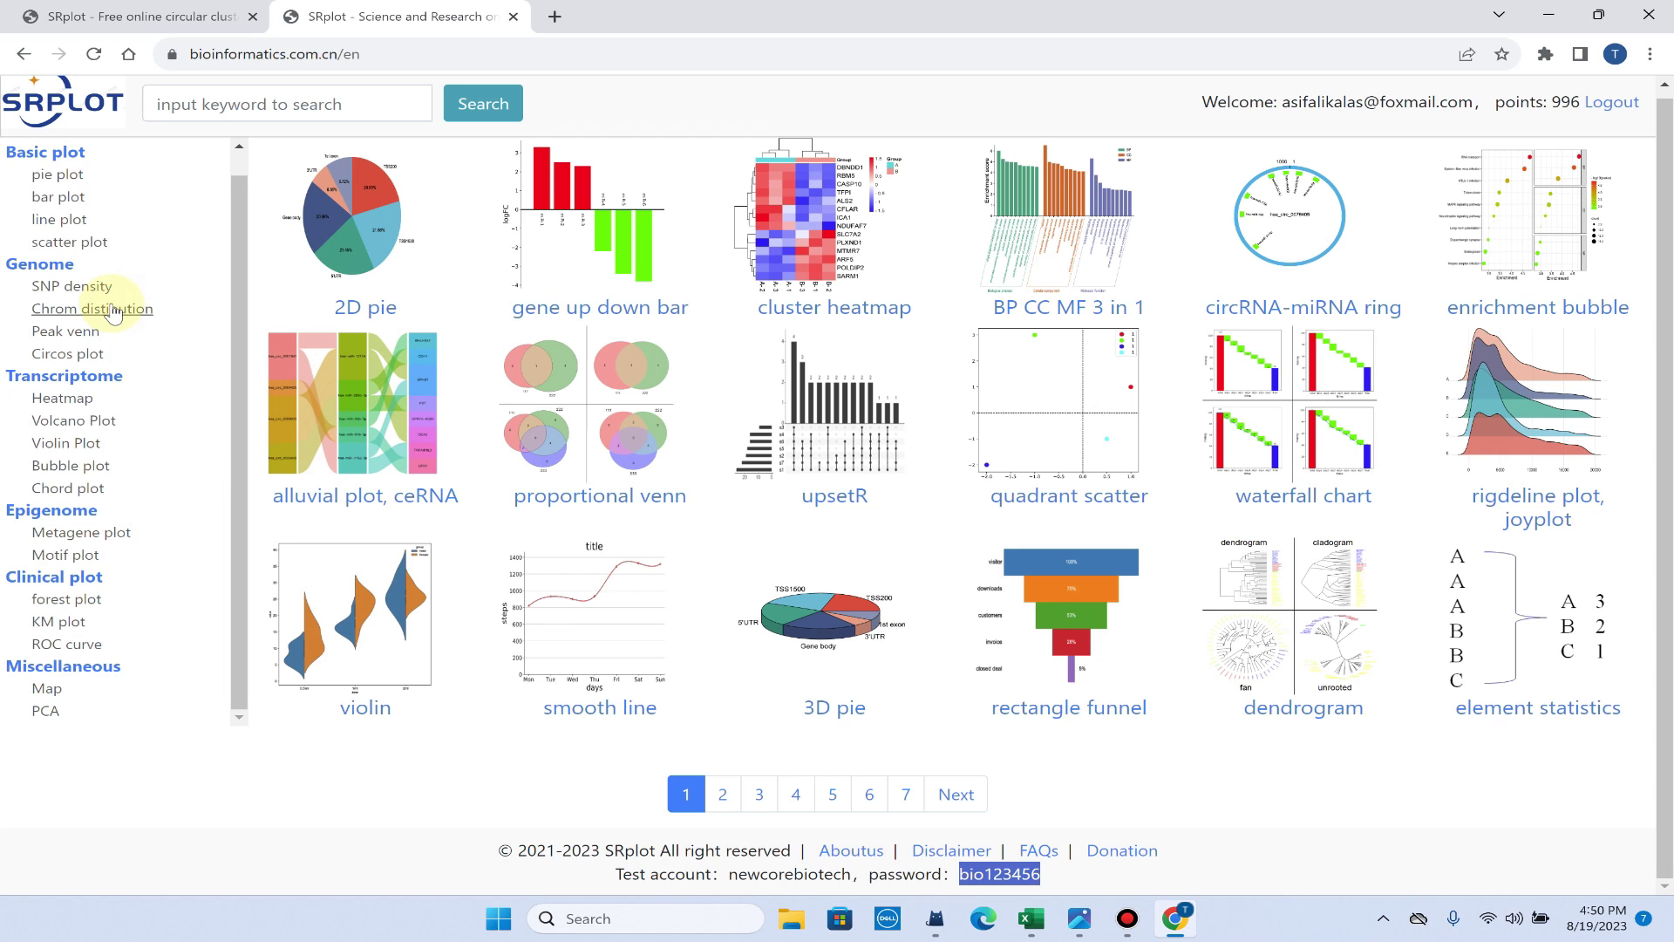
scroll(113, 287, "up", 1)
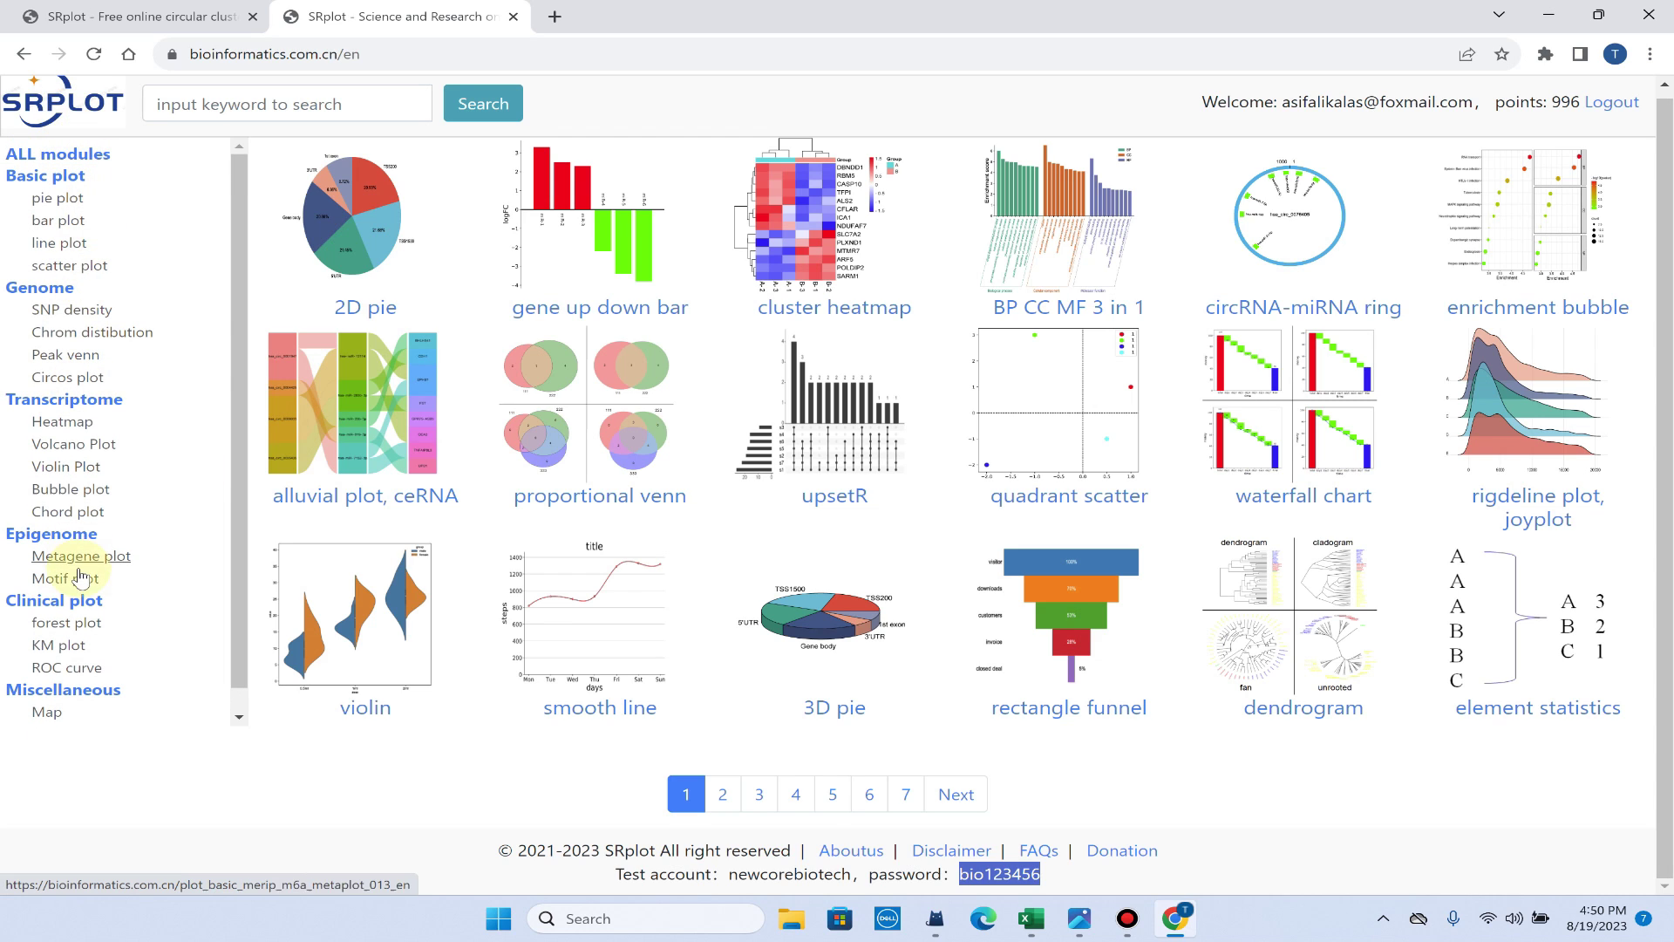
scroll(61, 610, "down", 1)
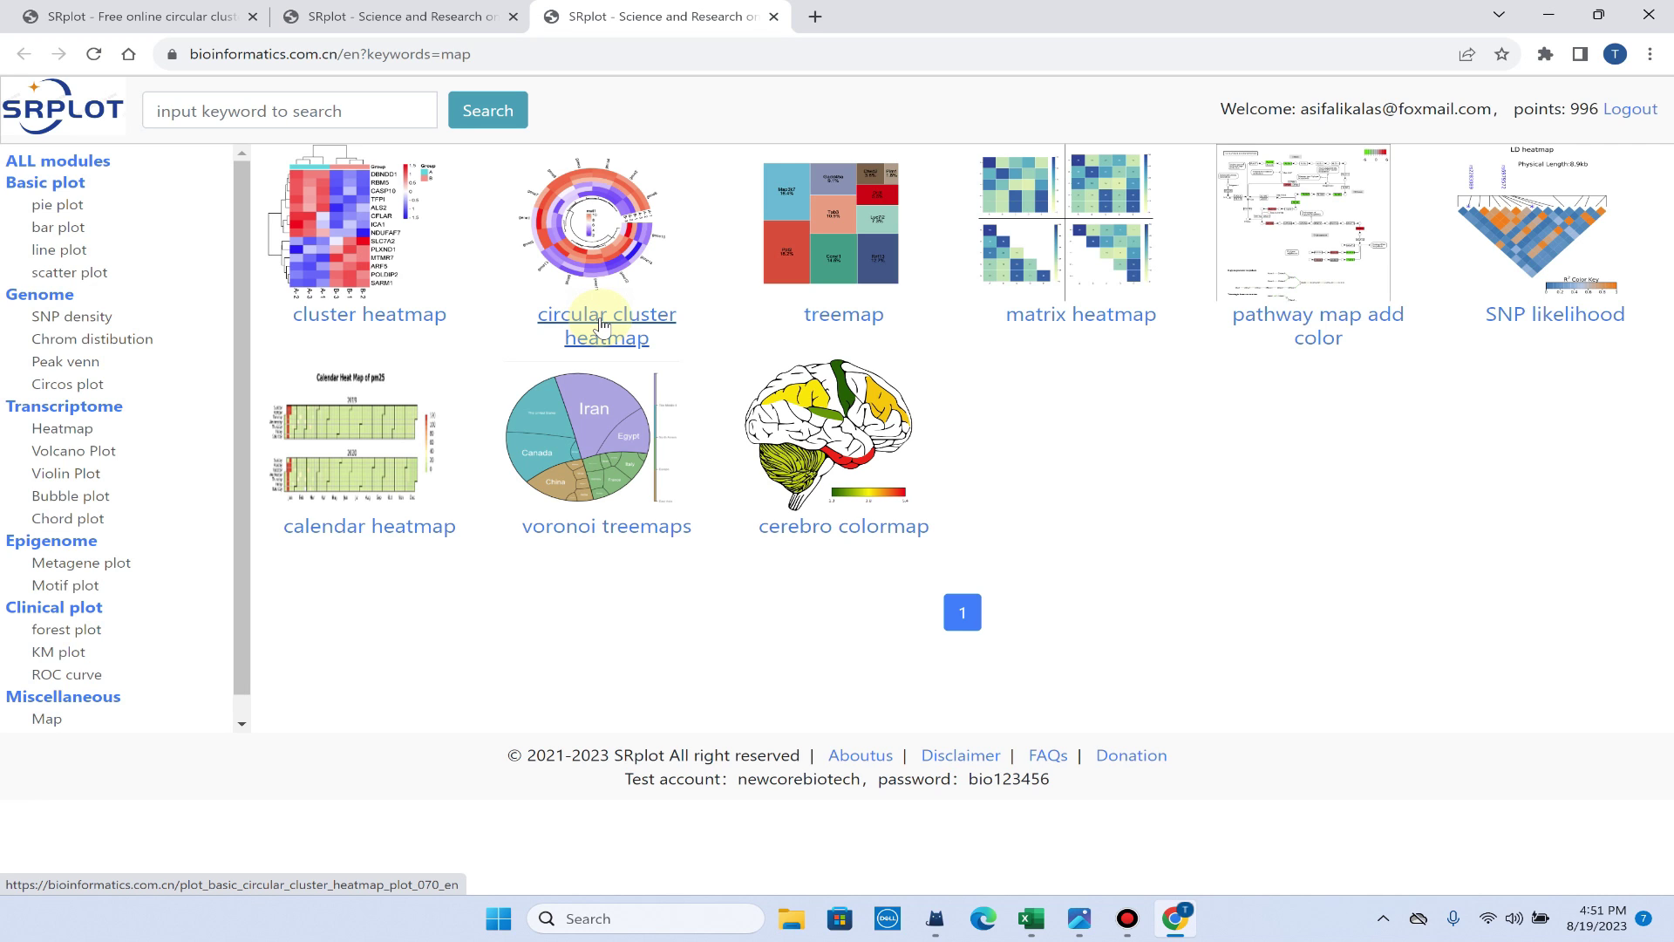
Step: Open the 'circular cluster heatmap' module from the heatmap results
left_click(602, 324)
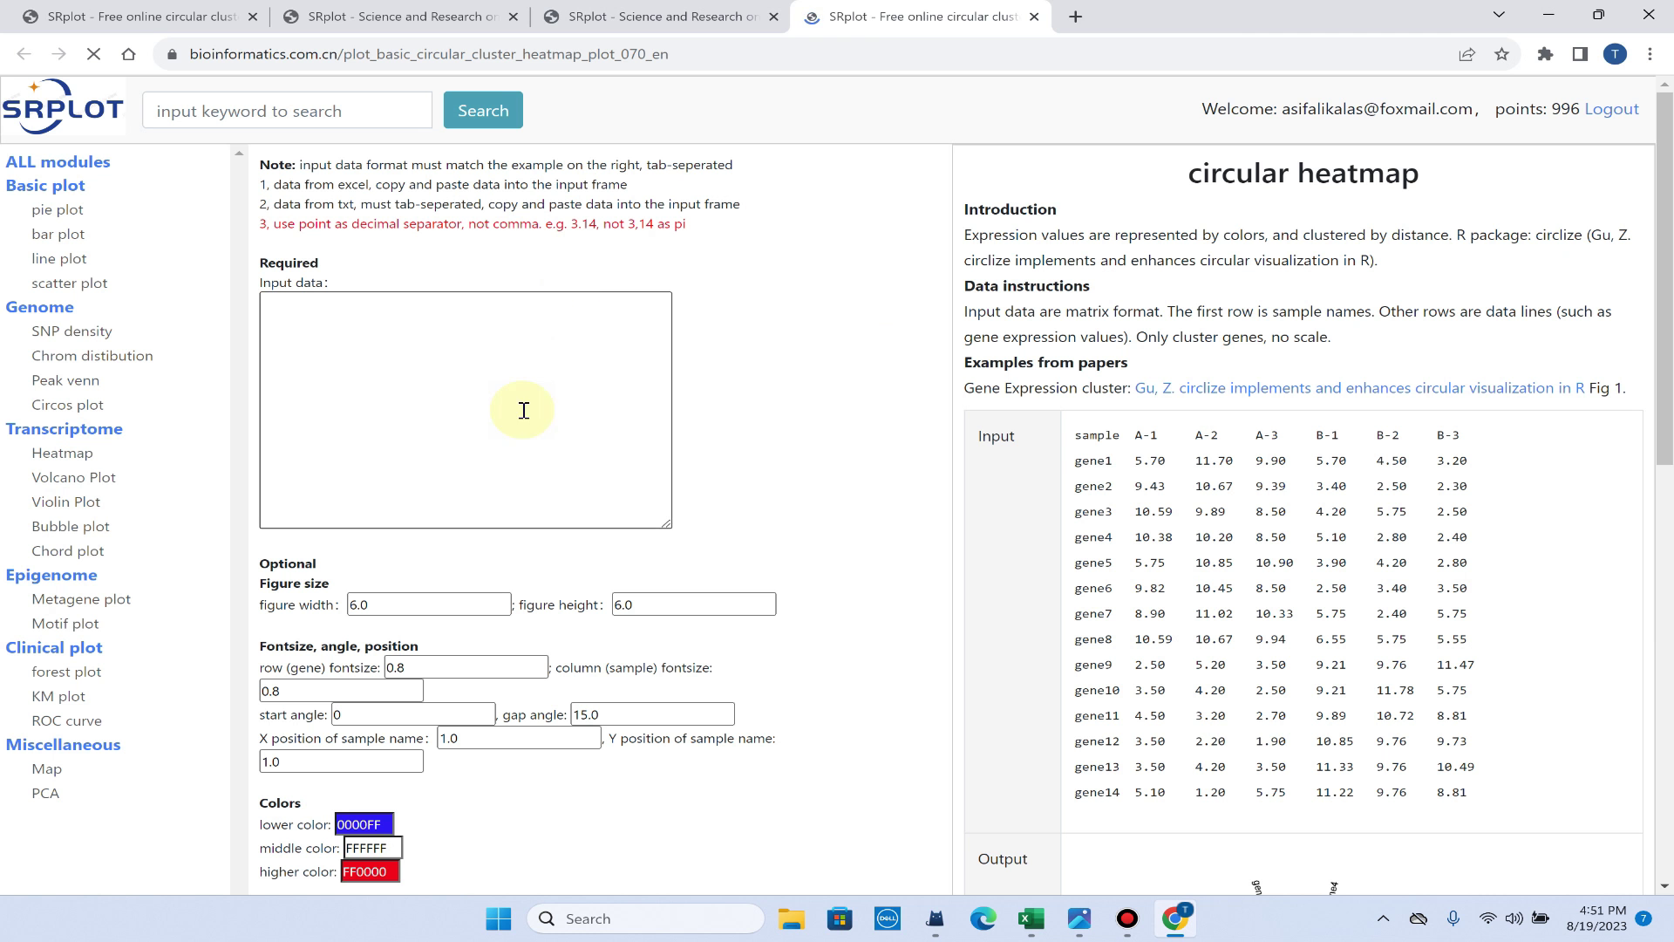
left_click(406, 378)
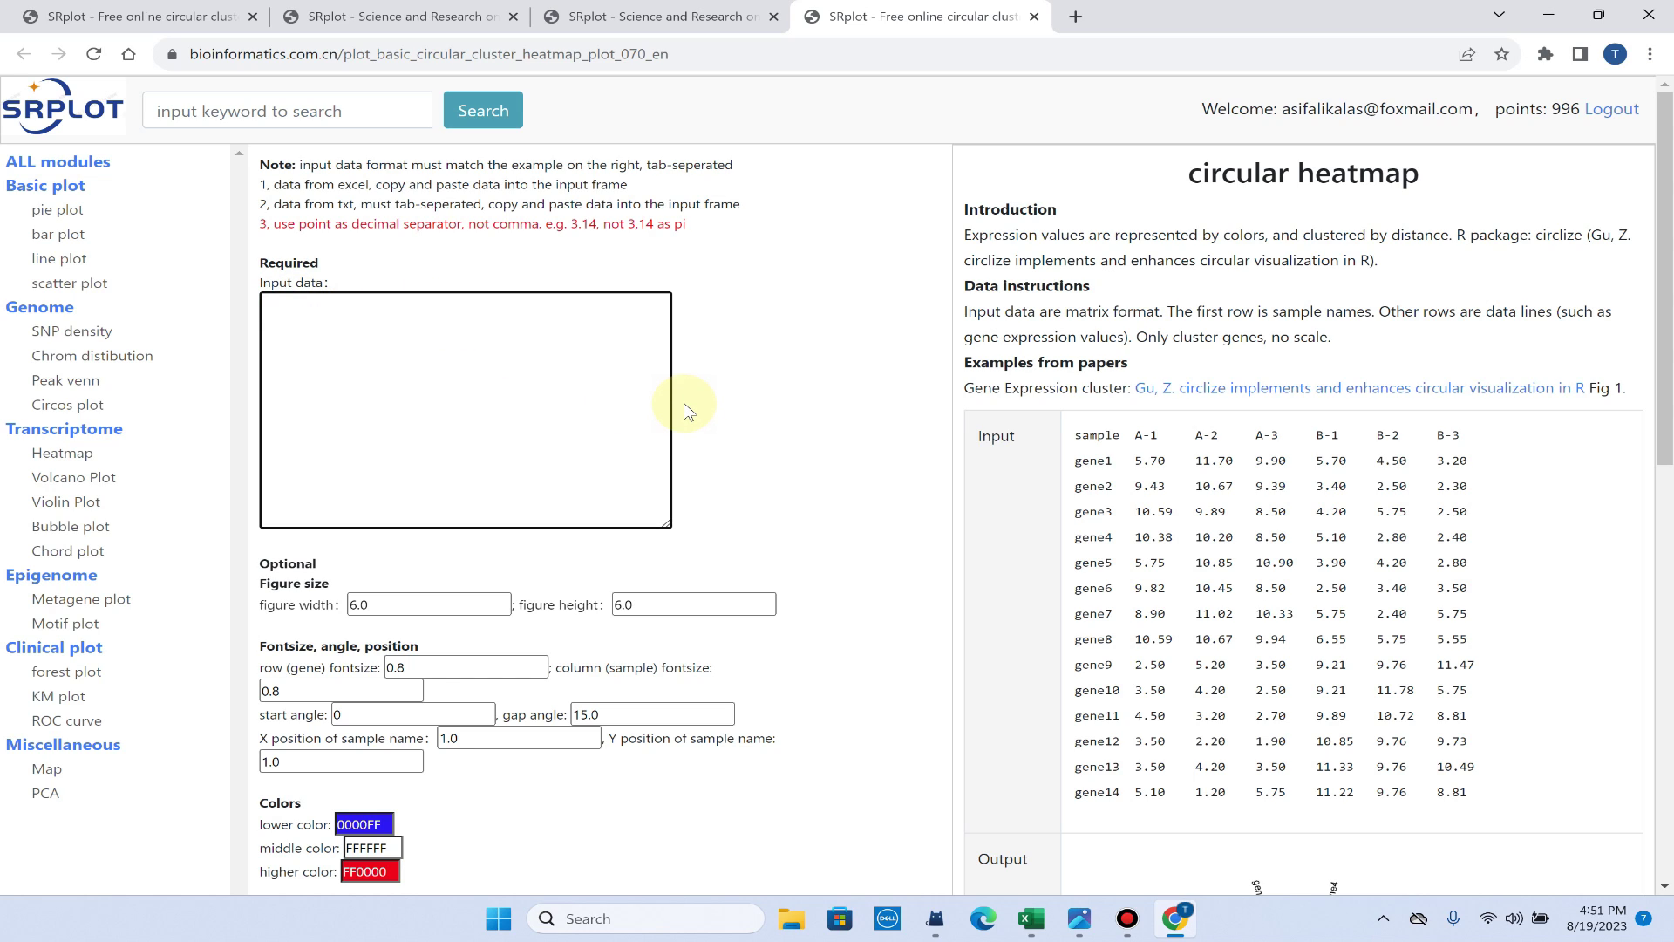
Step: Bring the Excel worksheet forward and point out the sample header, gene1–gene14 rows and WT-1 to MT-3 columns
left_click(1030, 918)
left_click(981, 858)
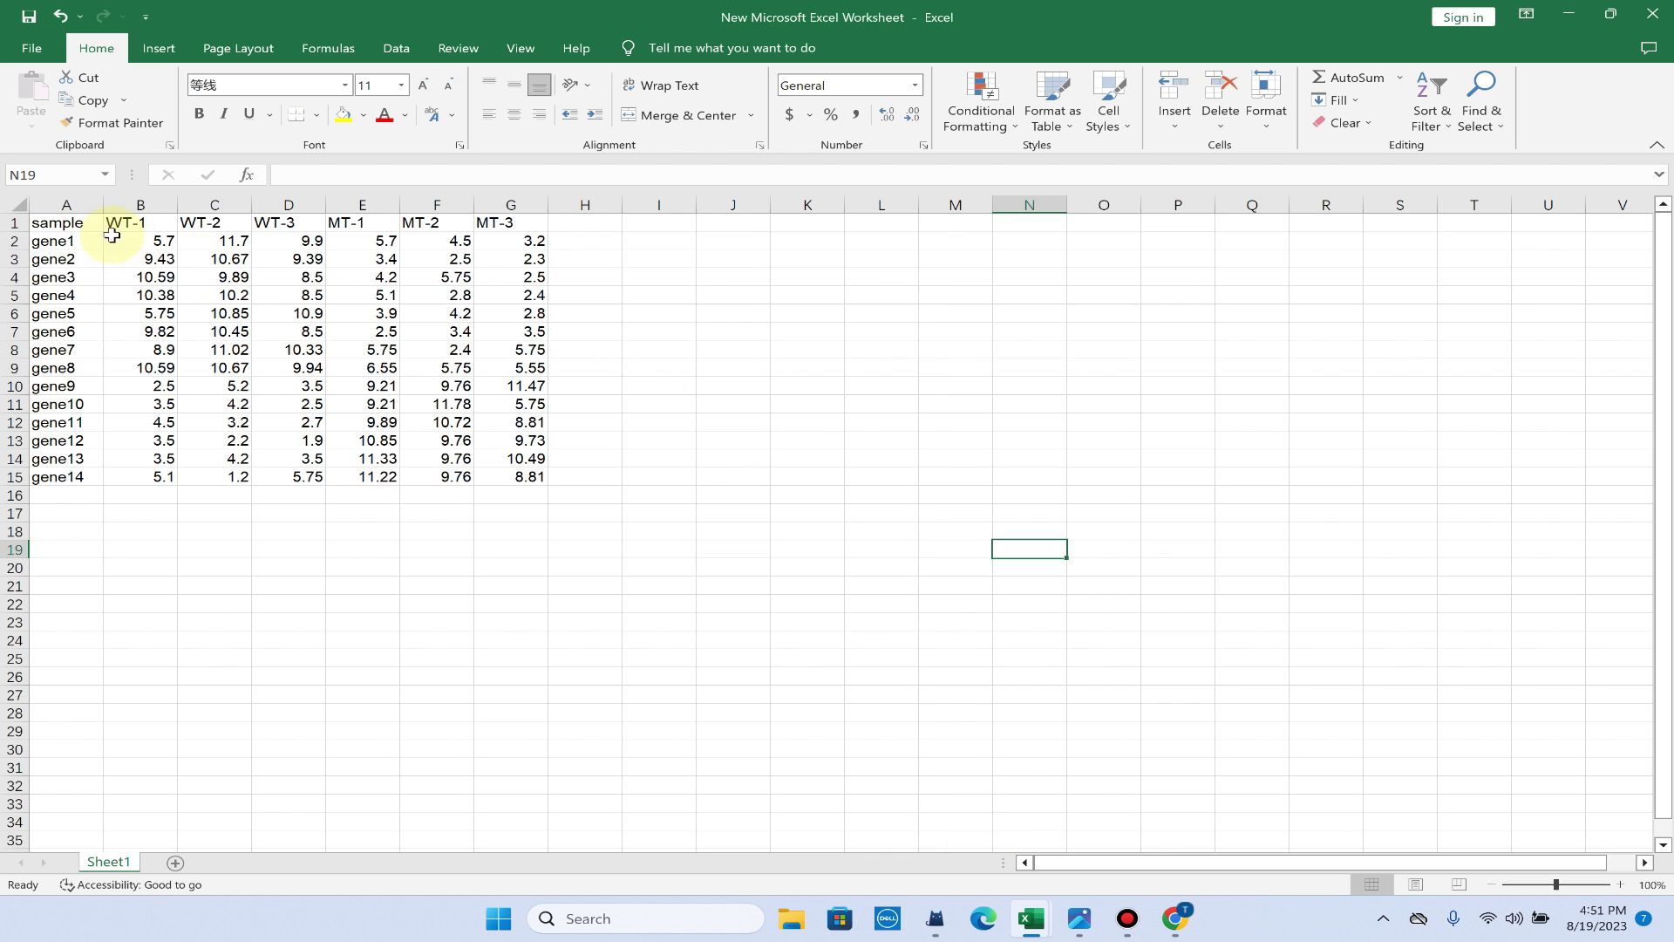
left_click(69, 237)
left_click(76, 224)
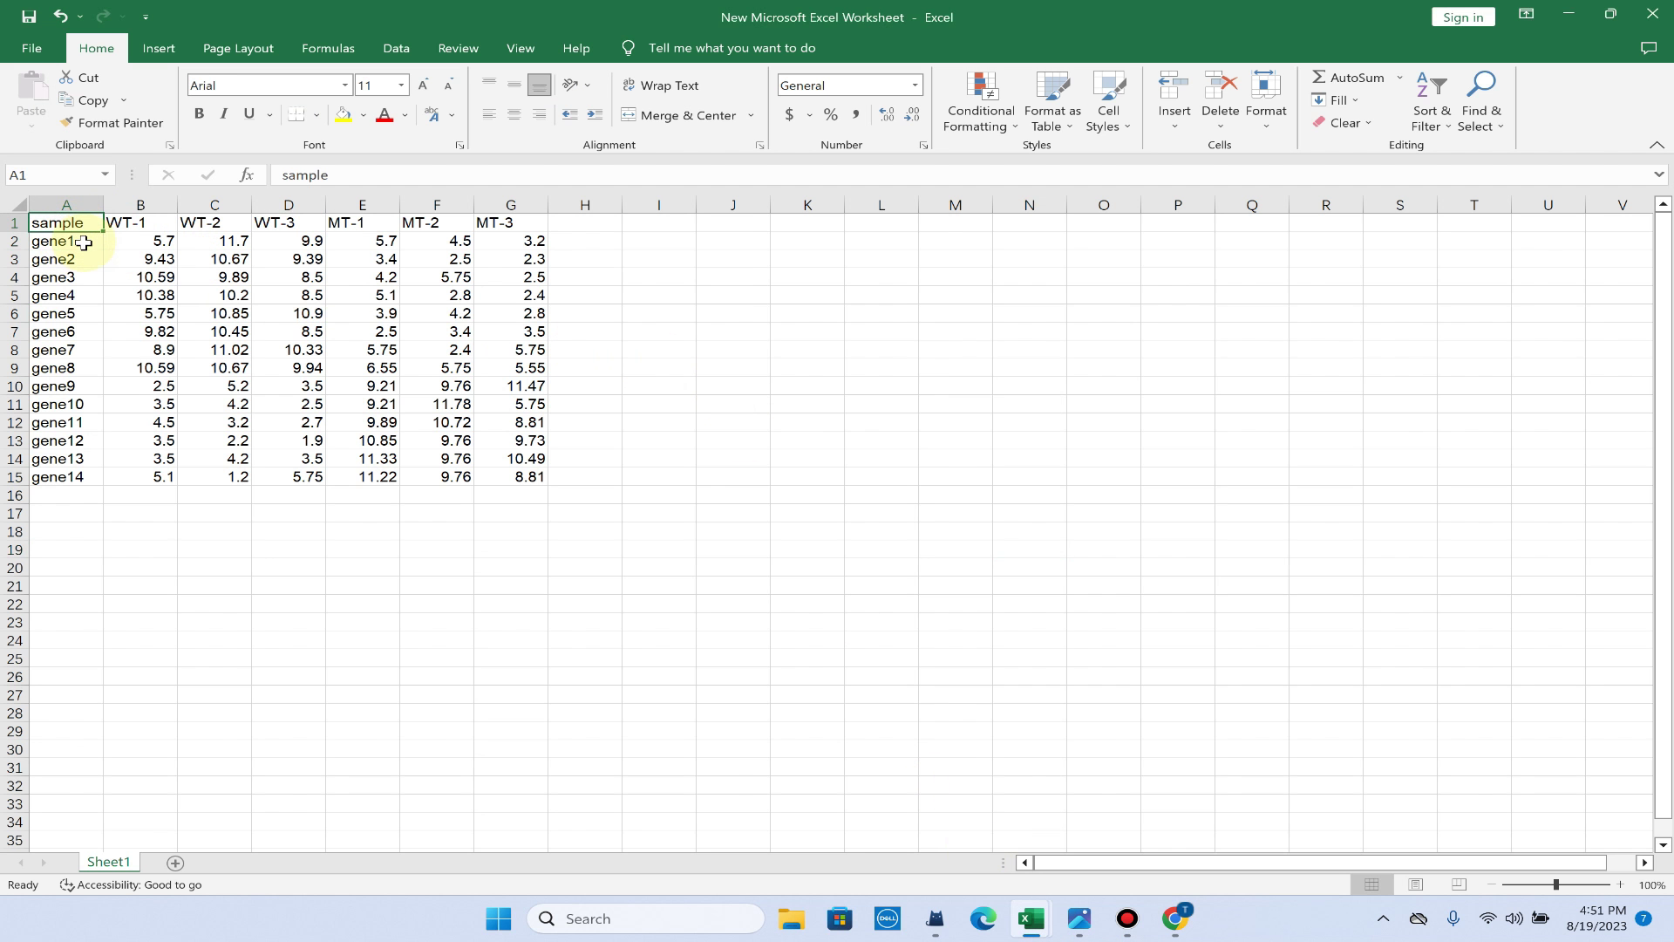
left_click(84, 244)
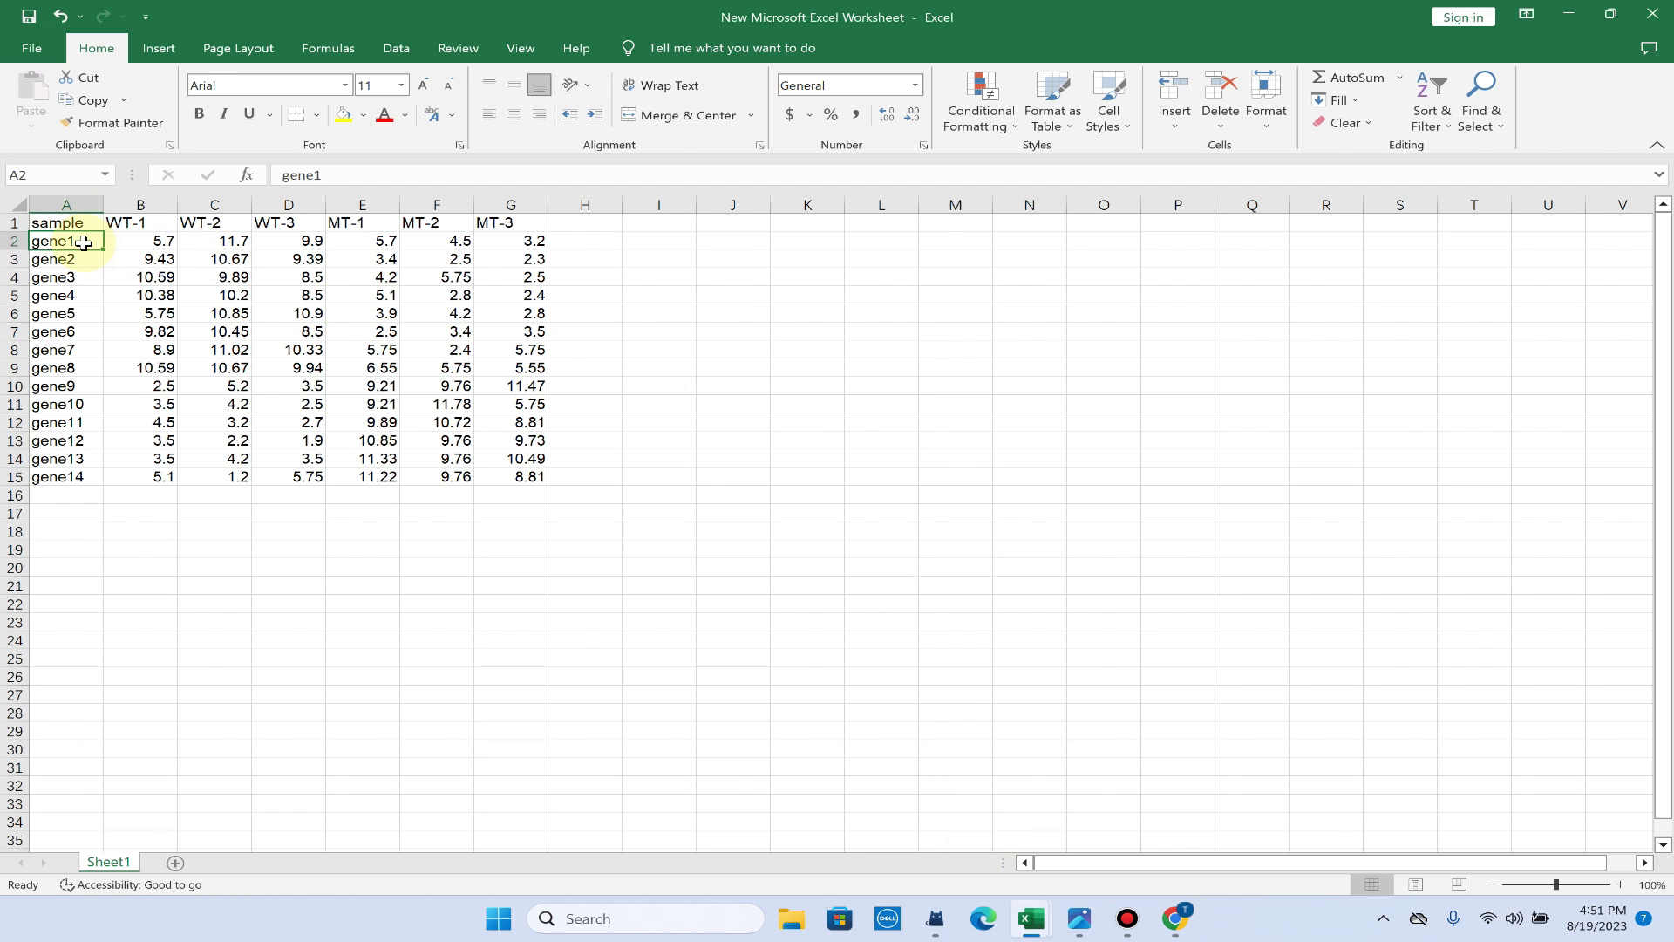
left_click(83, 478)
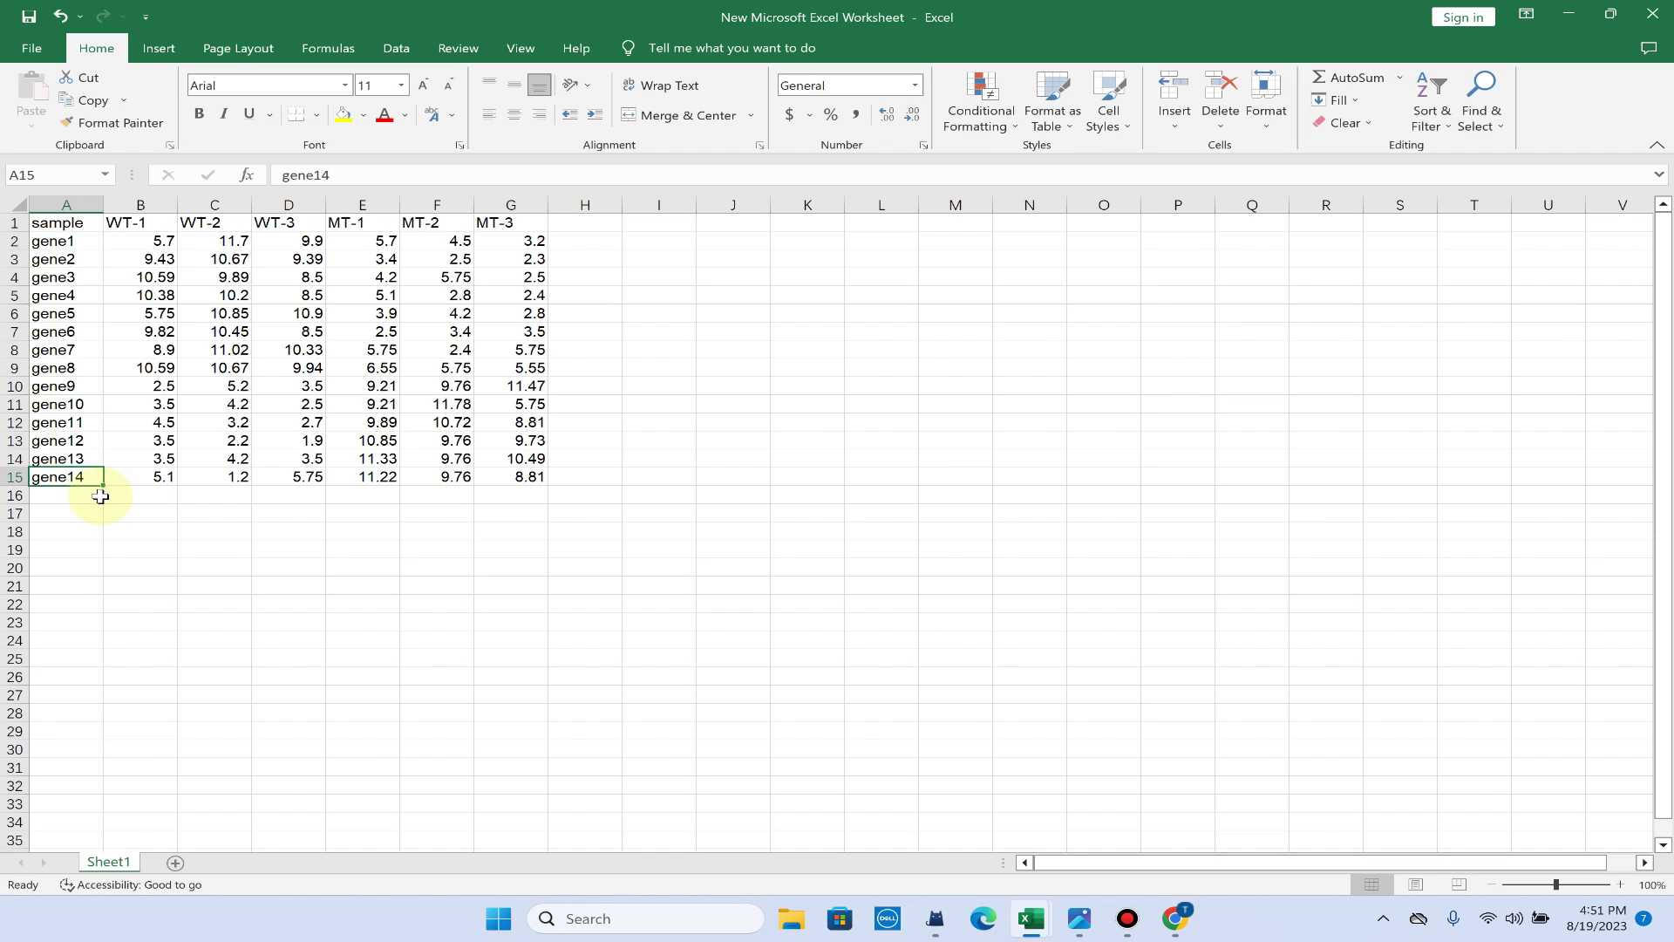
left_click(145, 220)
left_click(202, 222)
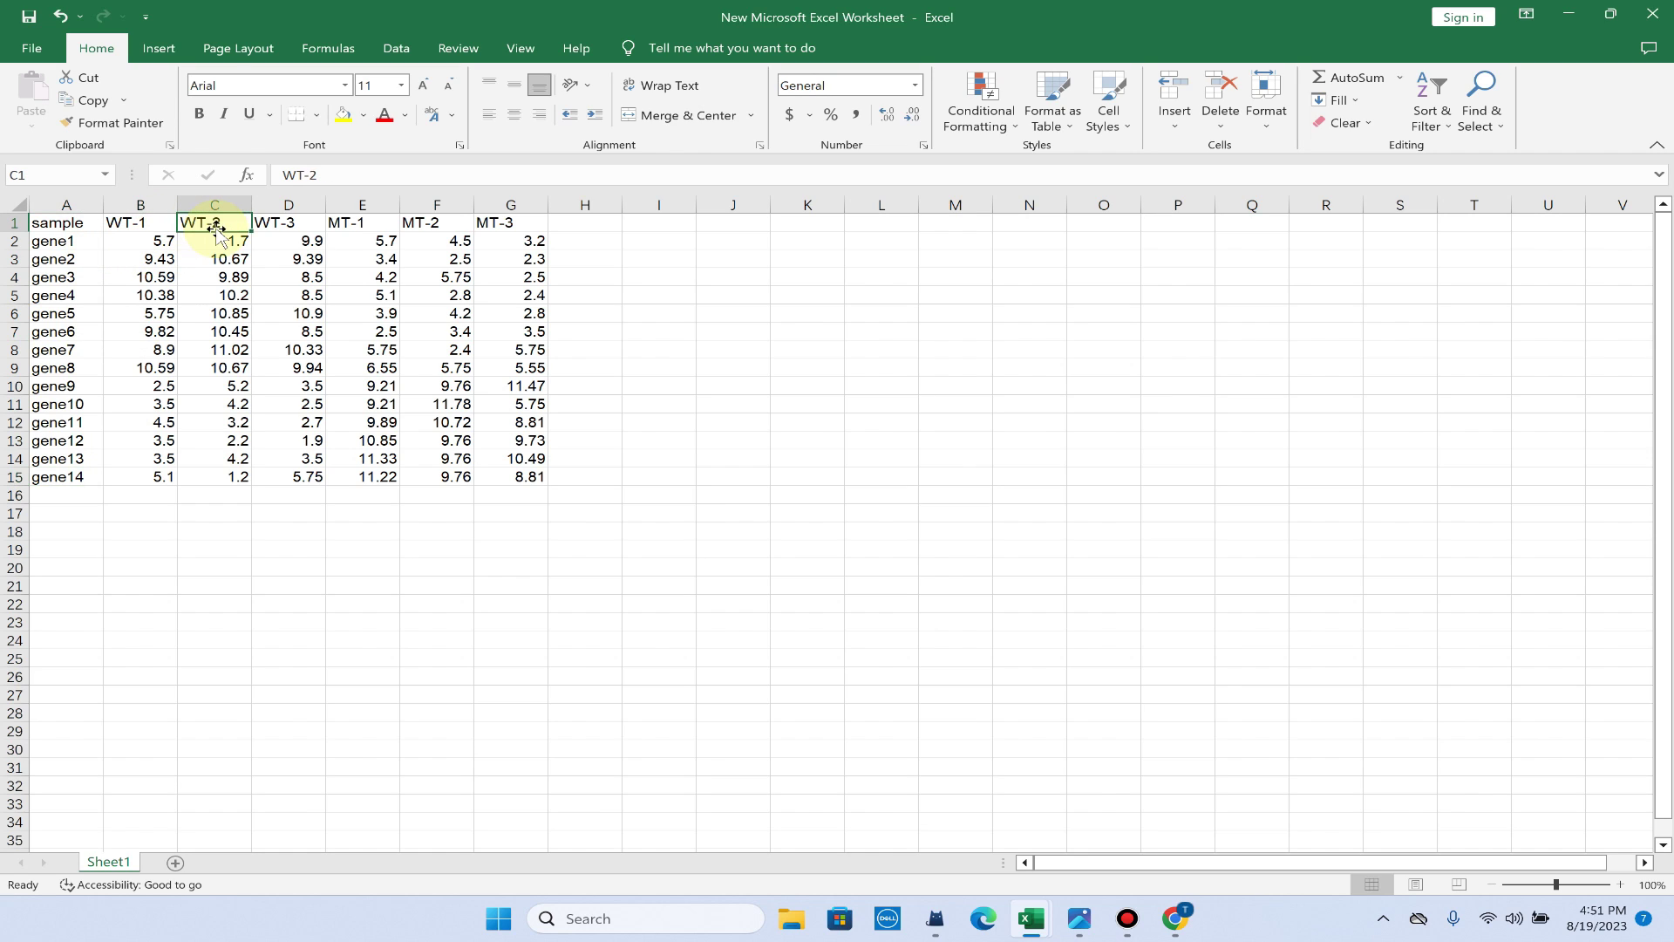
left_click(275, 225)
left_click(357, 224)
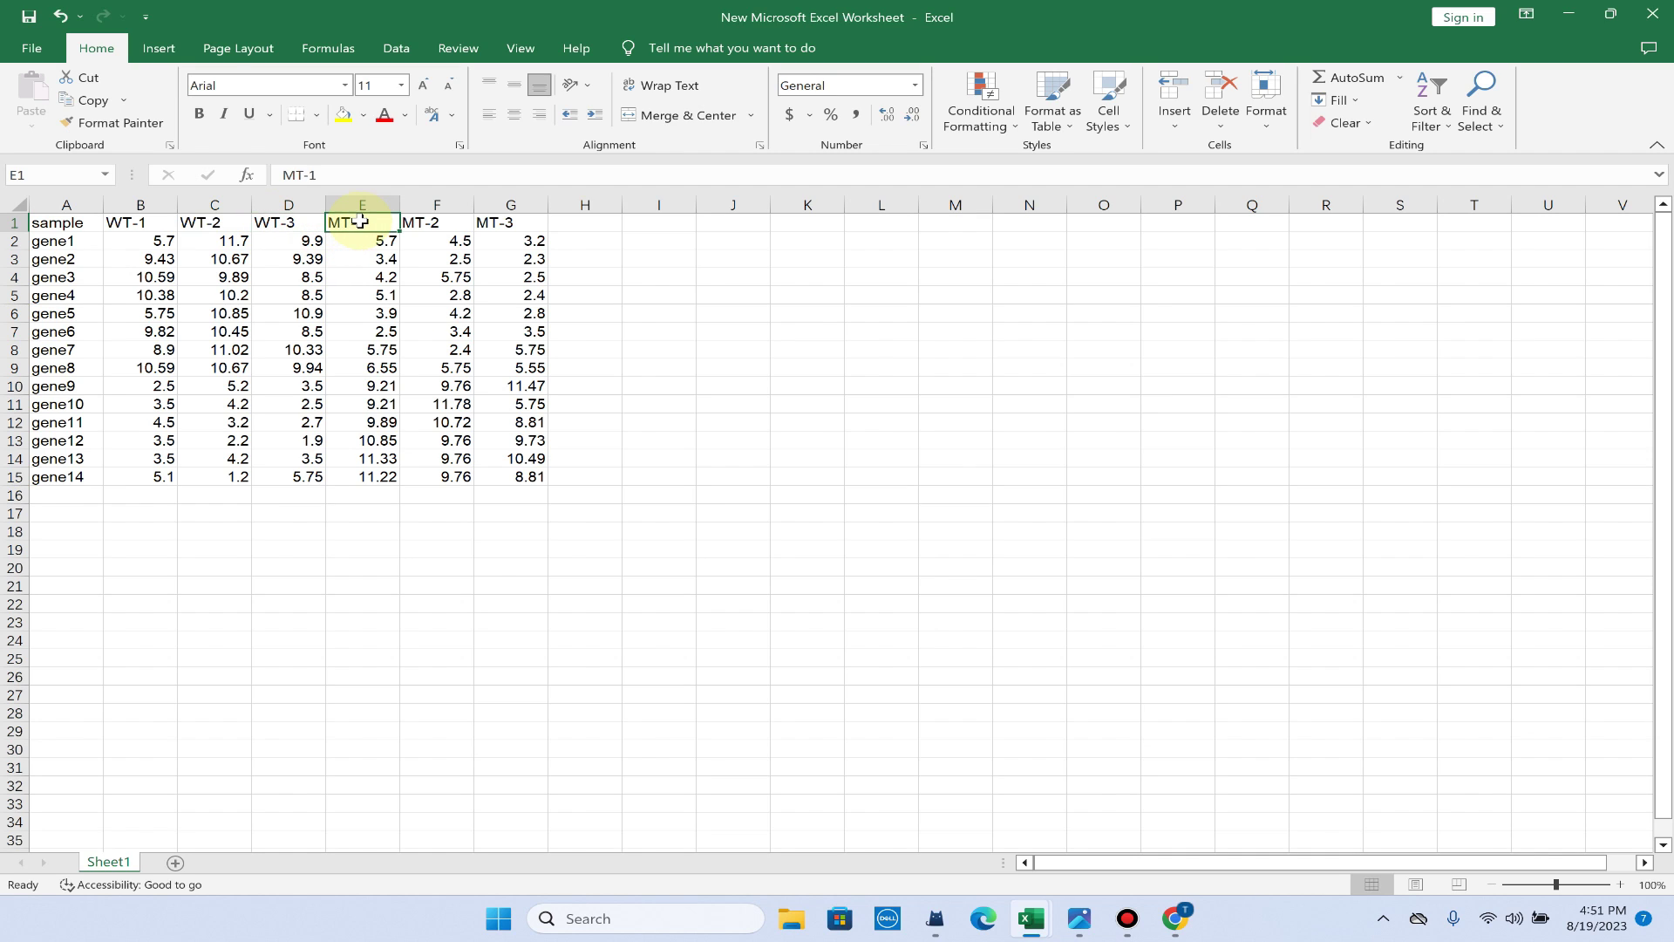
left_click(429, 225)
left_click(515, 228)
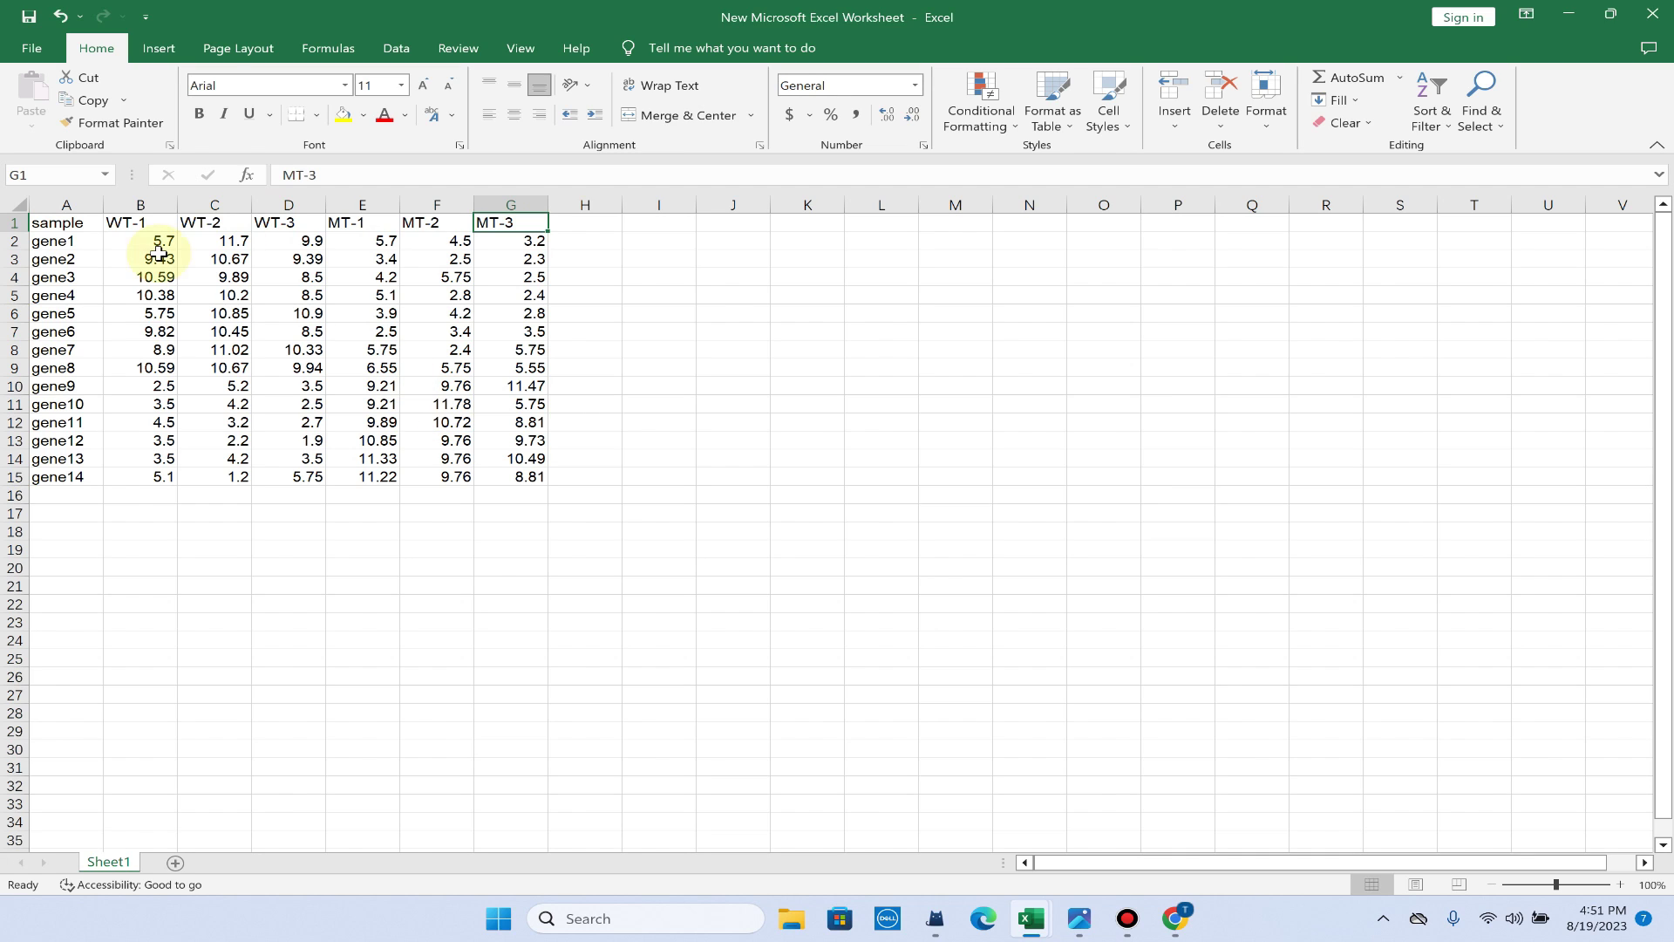
Step: Copy the whole table A1:G15 and minimize Excel
left_click_drag(71, 223, 516, 478)
right_click(420, 394)
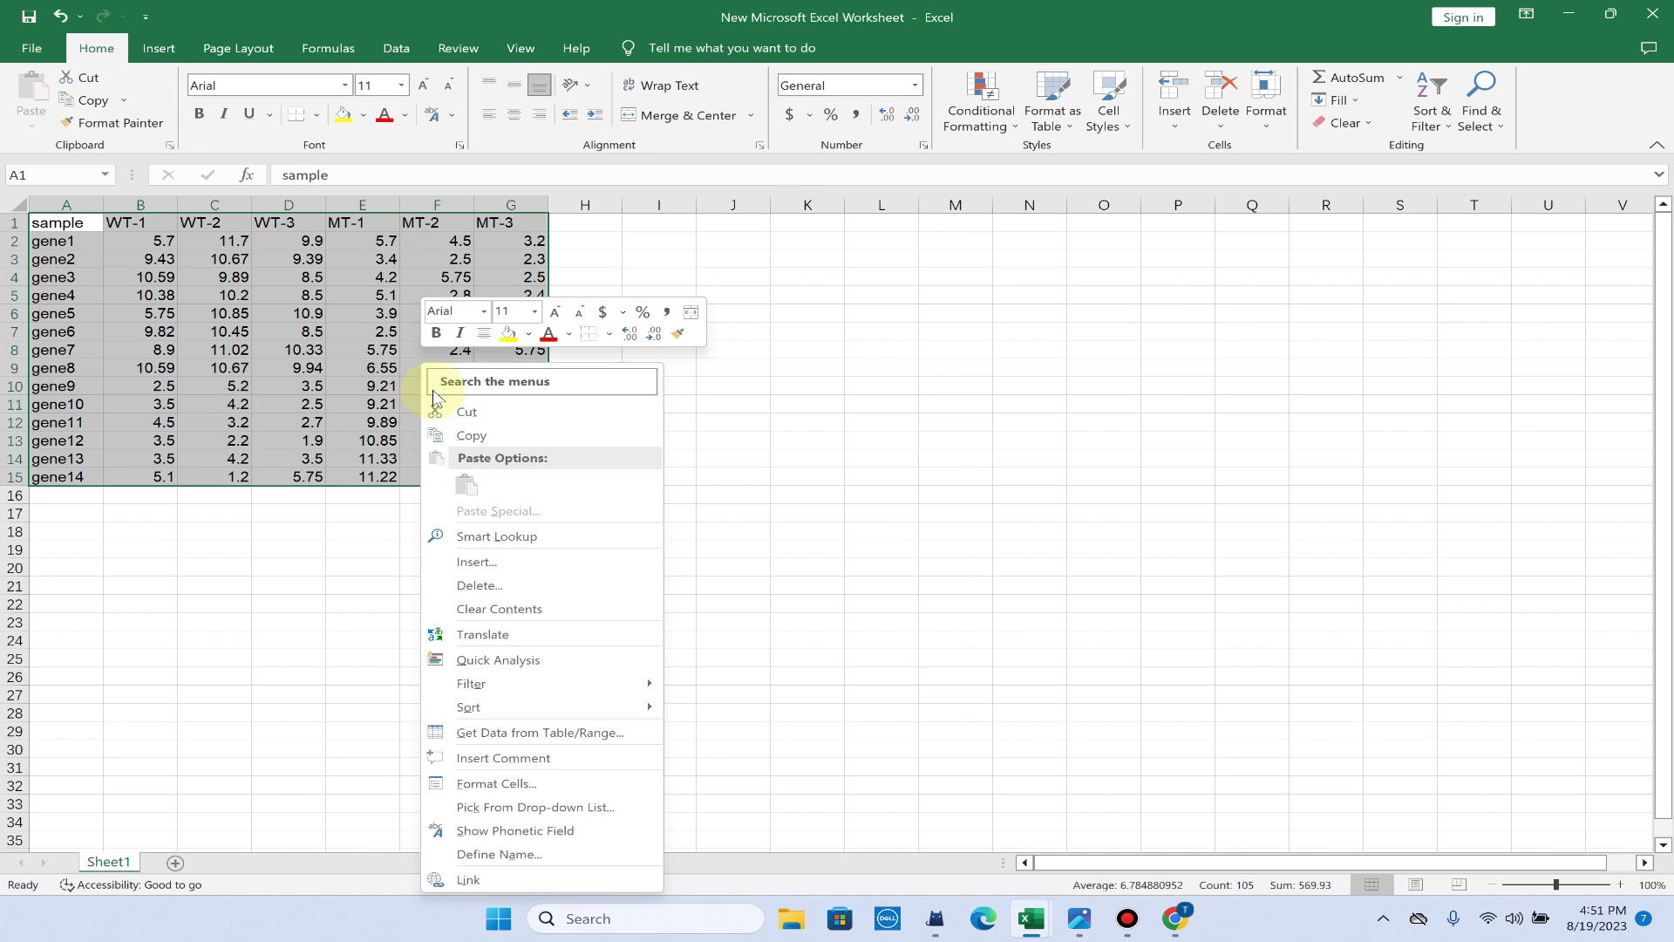
left_click(487, 439)
left_click(1567, 16)
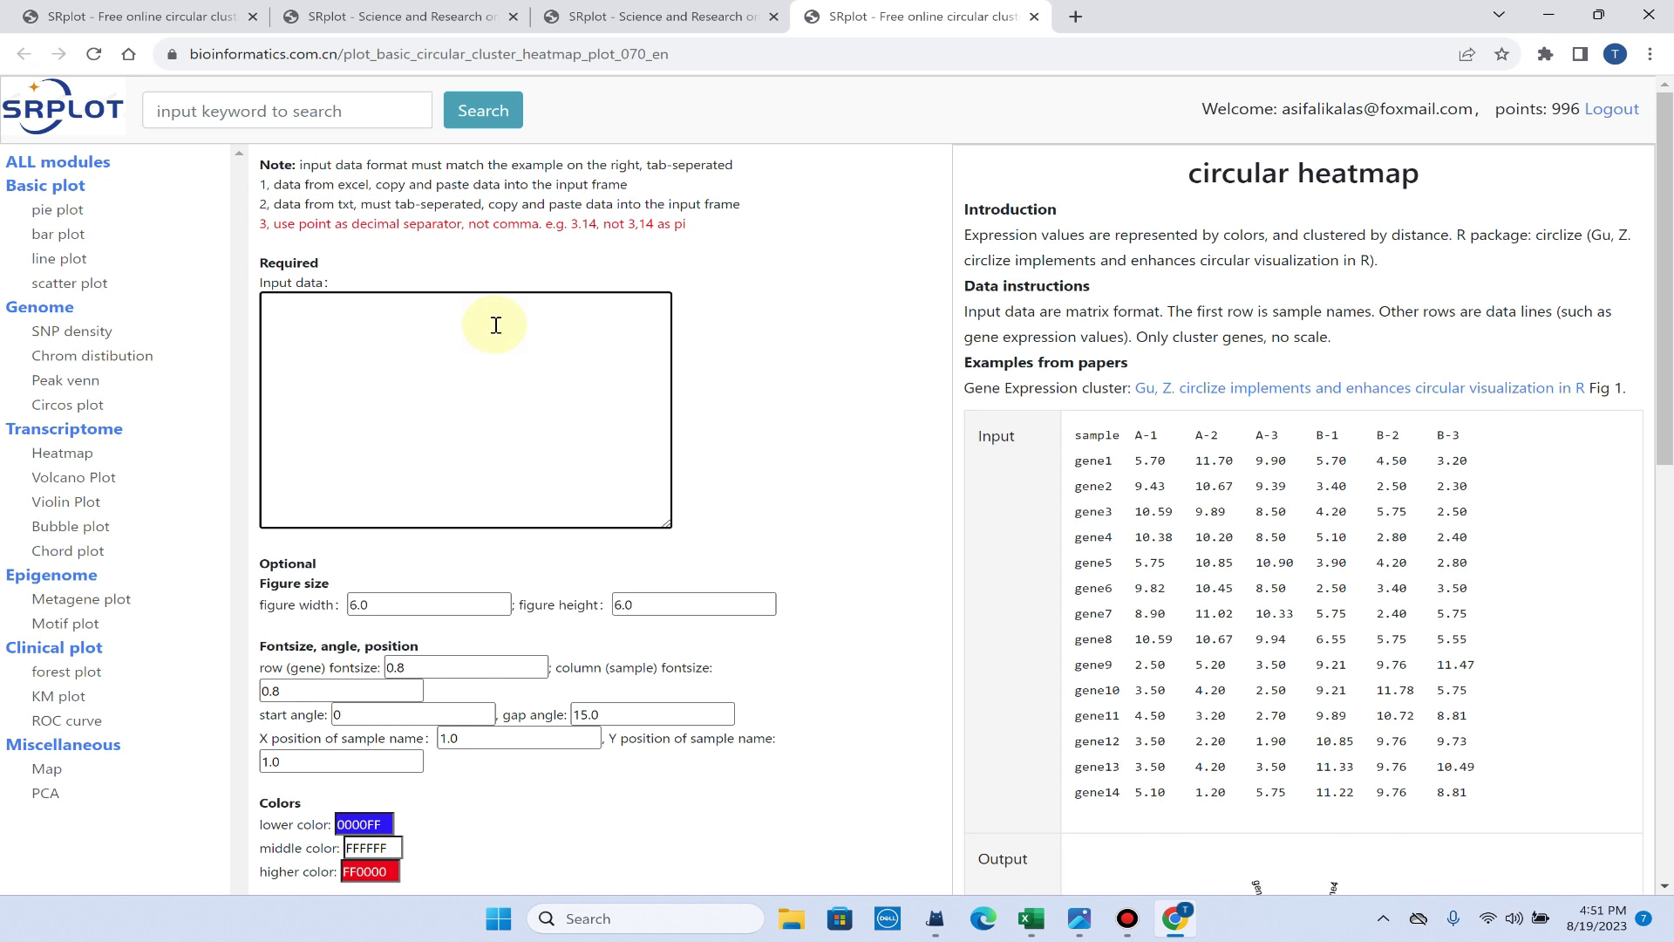
Step: Paste the gene table into the input data box and scroll through the optional settings
key("ctrl+v")
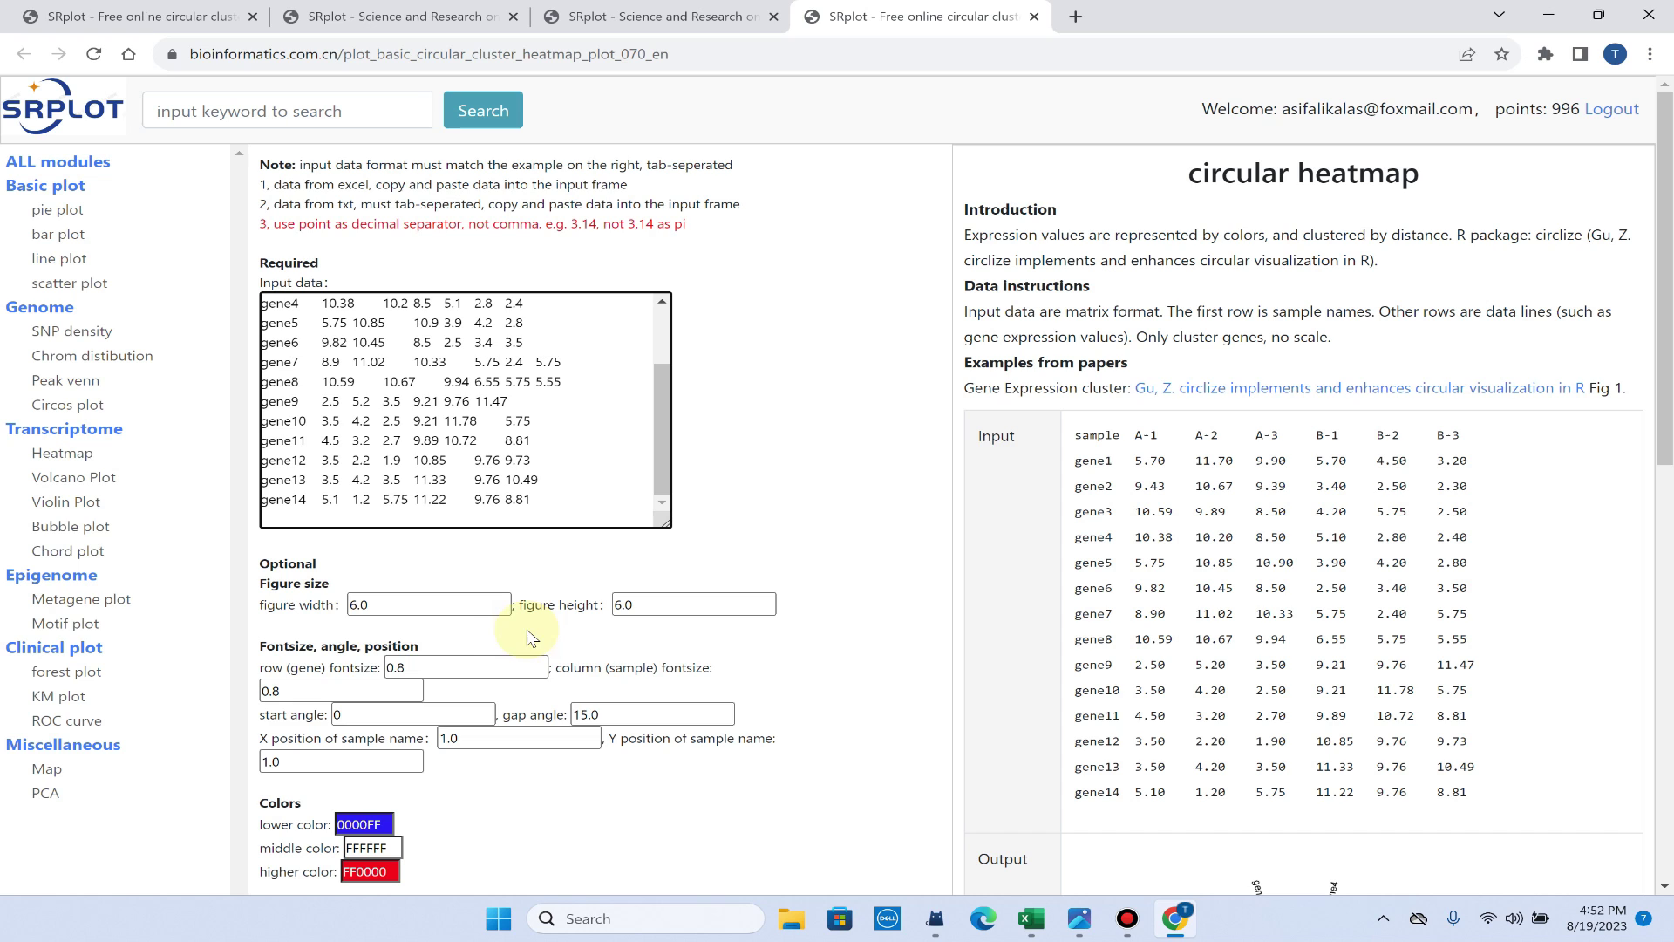
scroll(326, 646, "down", 2)
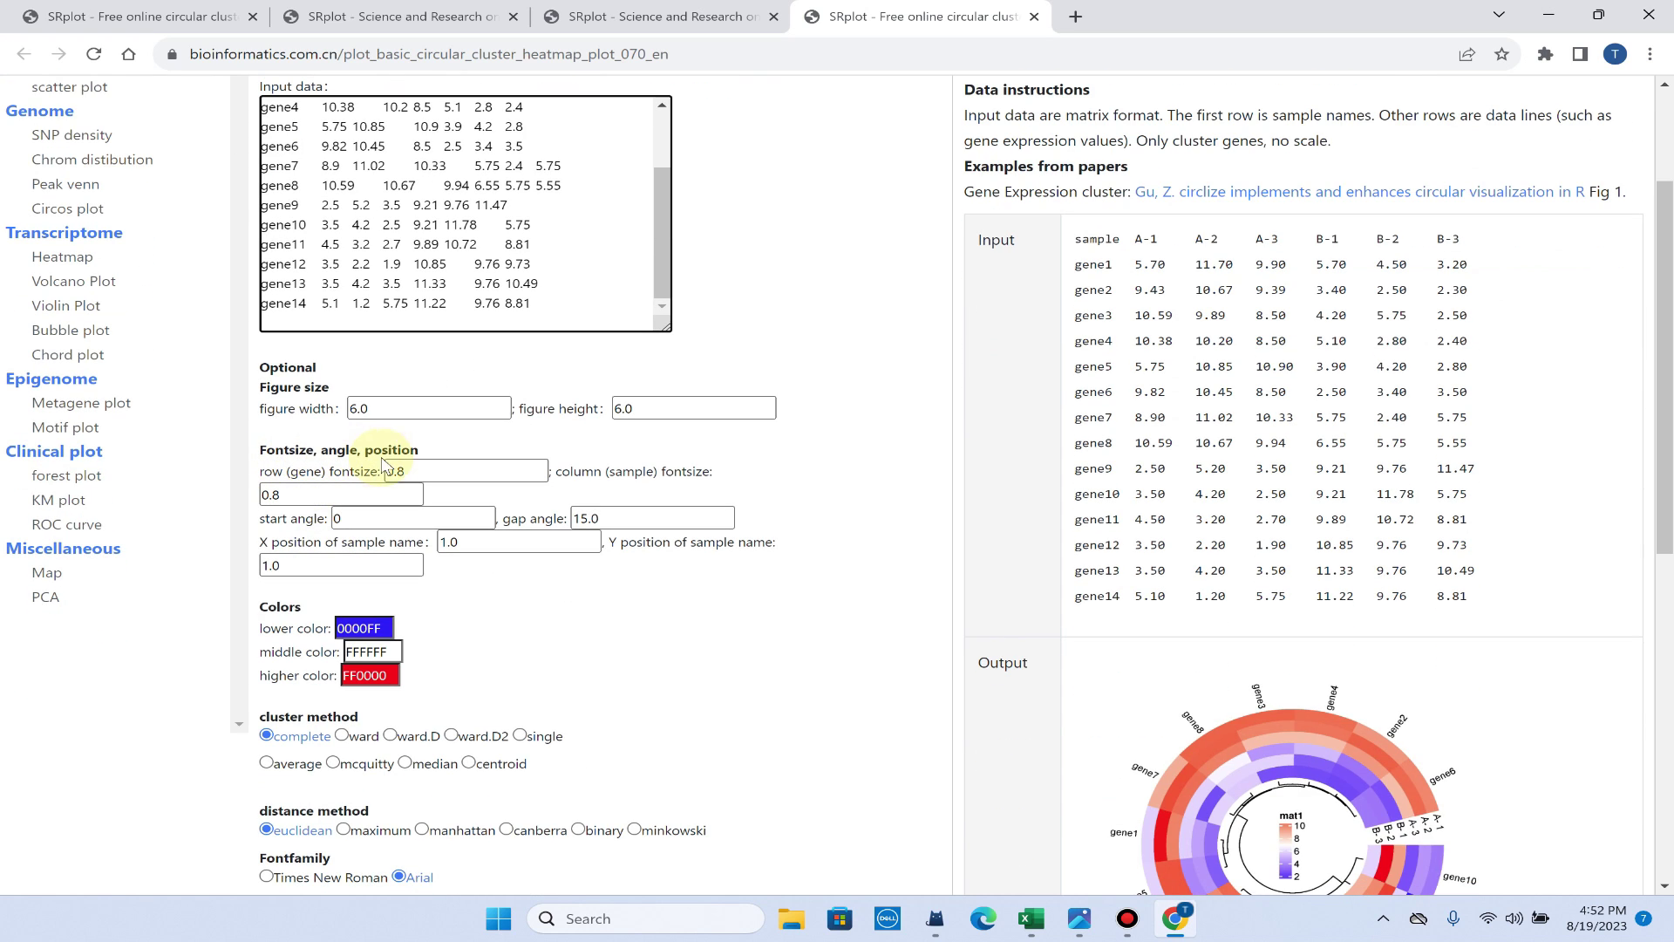
scroll(352, 551, "down", 2)
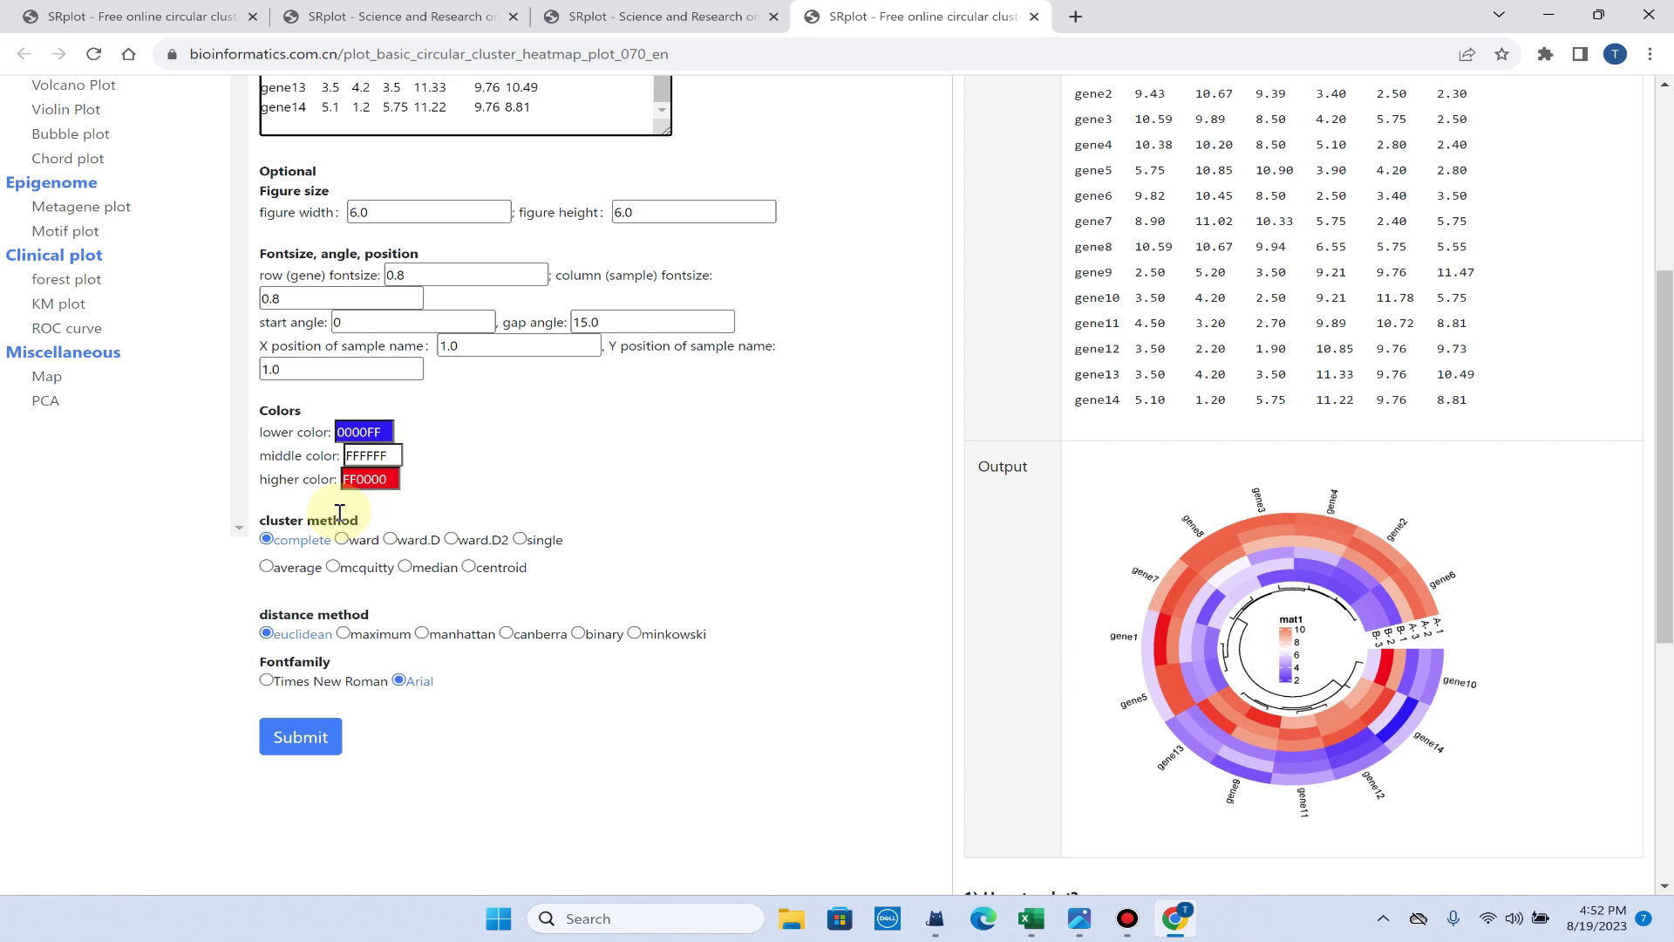
Step: Review the cluster method options below the input data
left_click(361, 528)
left_click_drag(361, 528, 269, 523)
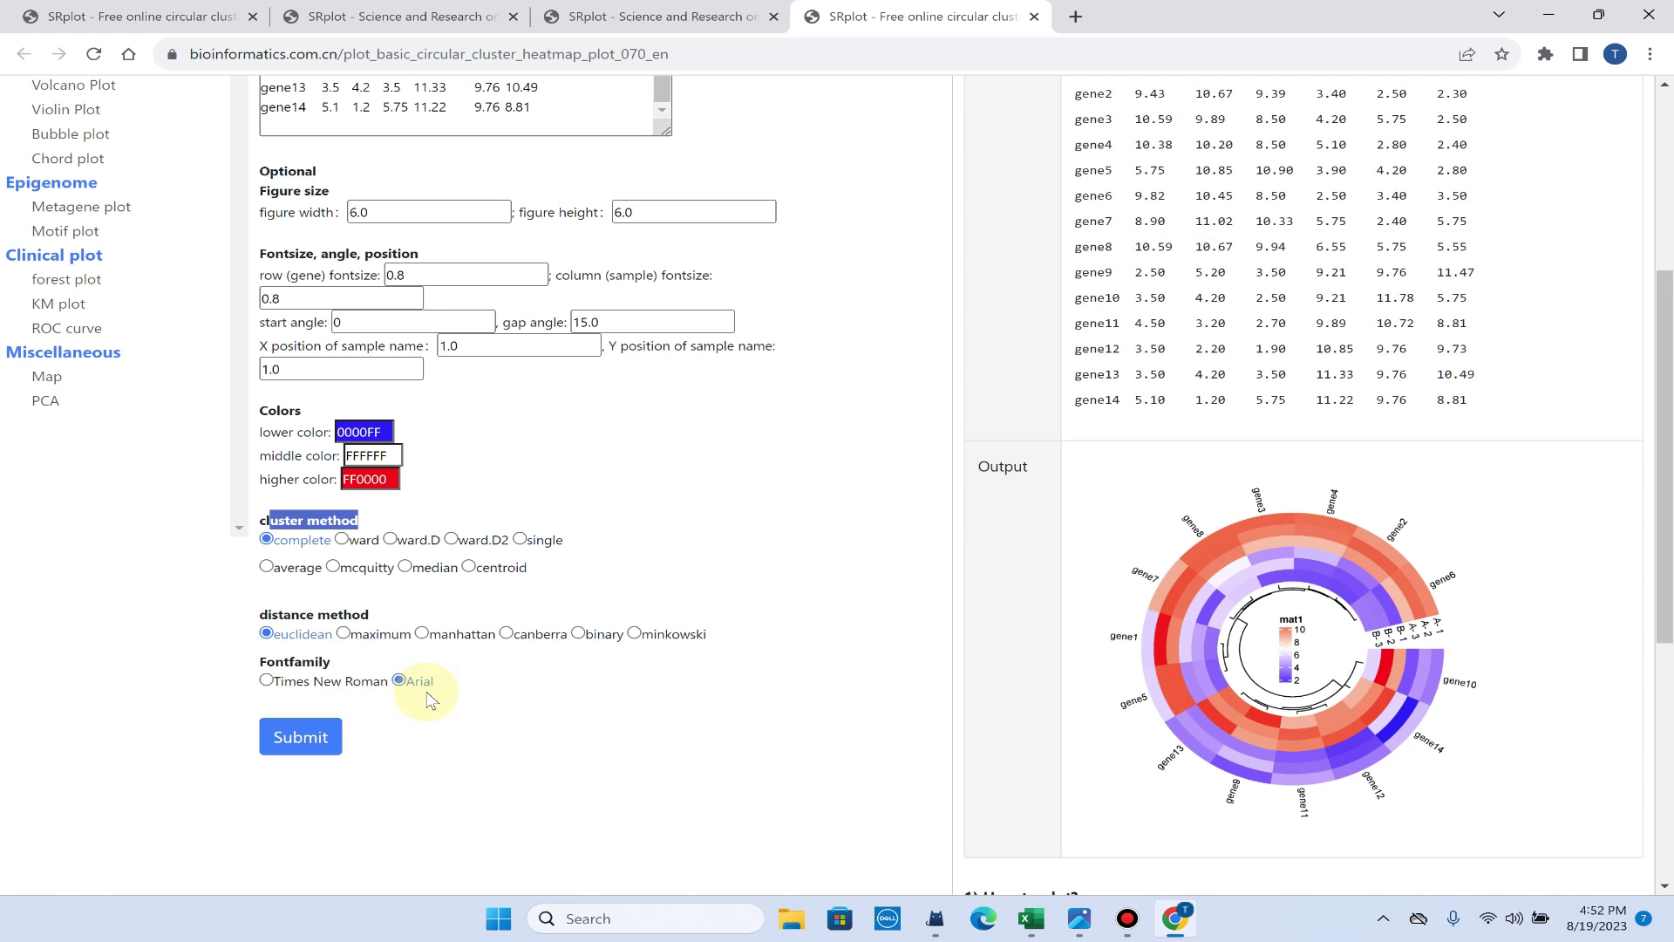
scroll(429, 697, "down", 1)
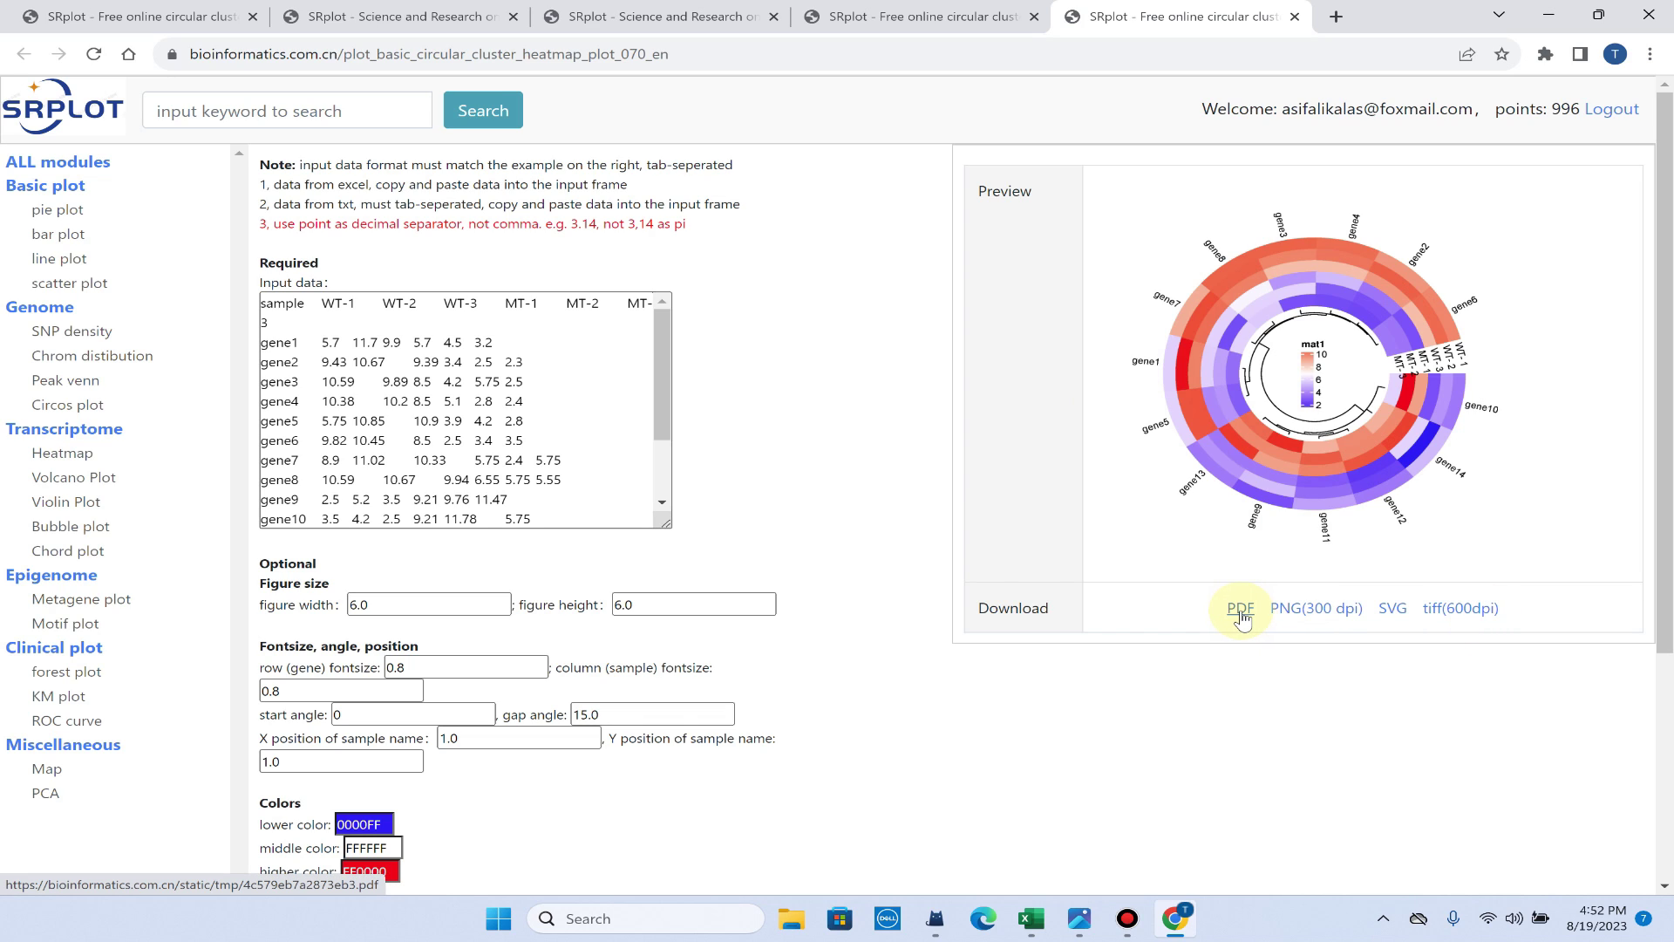
Step: Download the circular heatmap as a 45.5 KB PDF and view it enlarged
left_click(1241, 610)
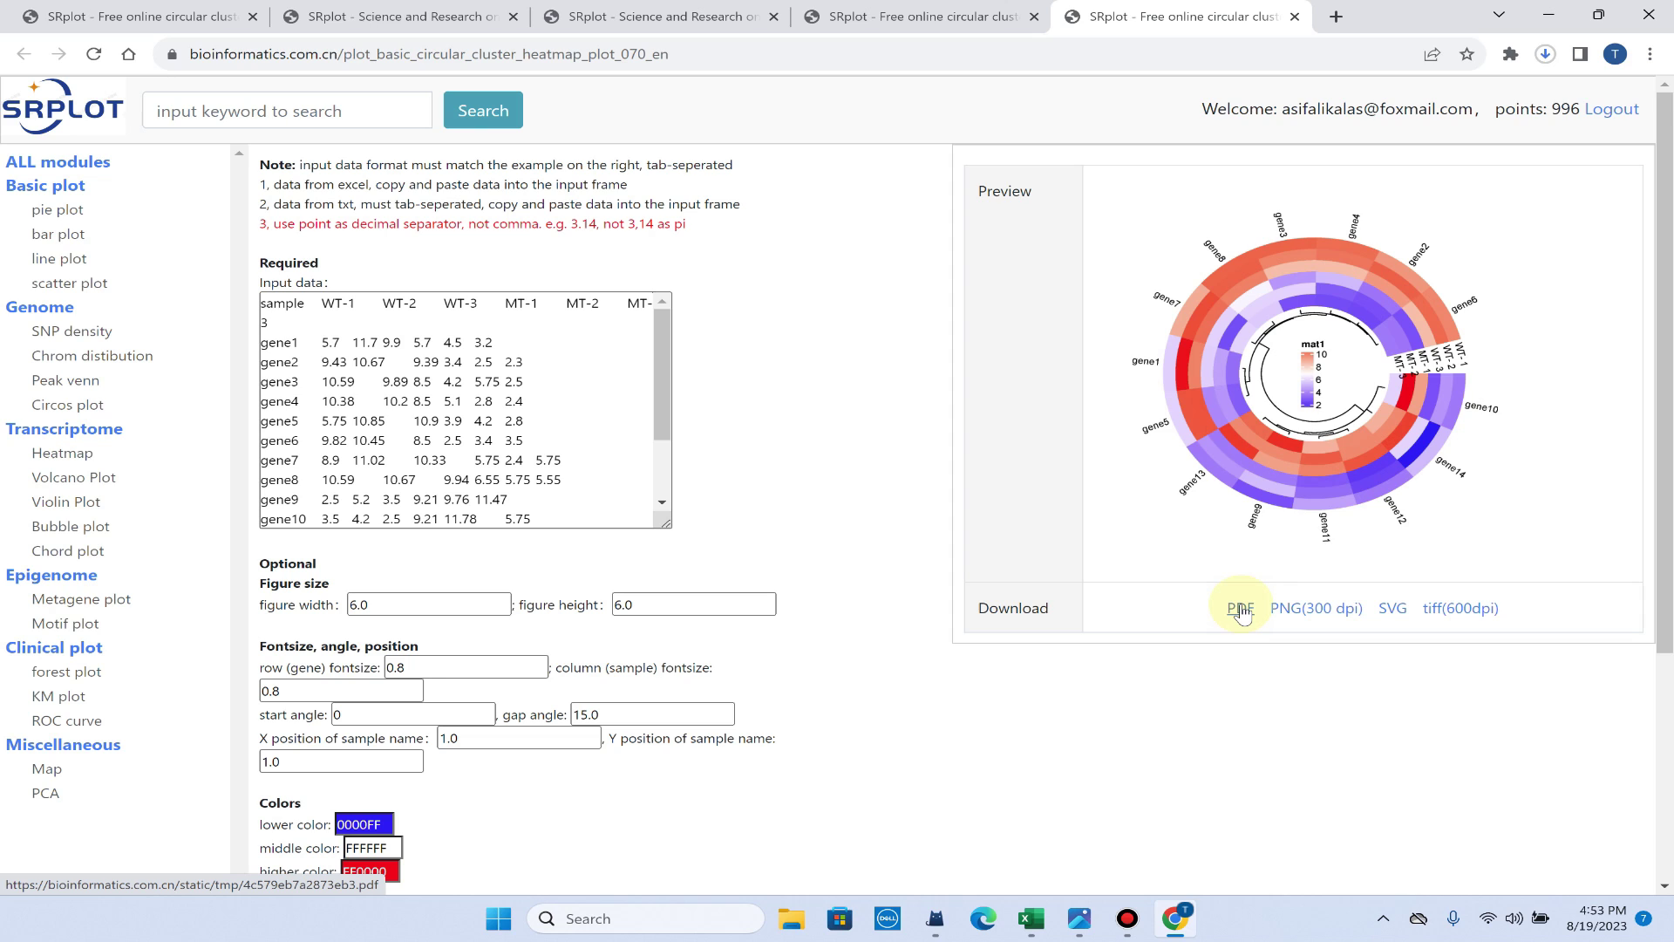
left_click(1545, 54)
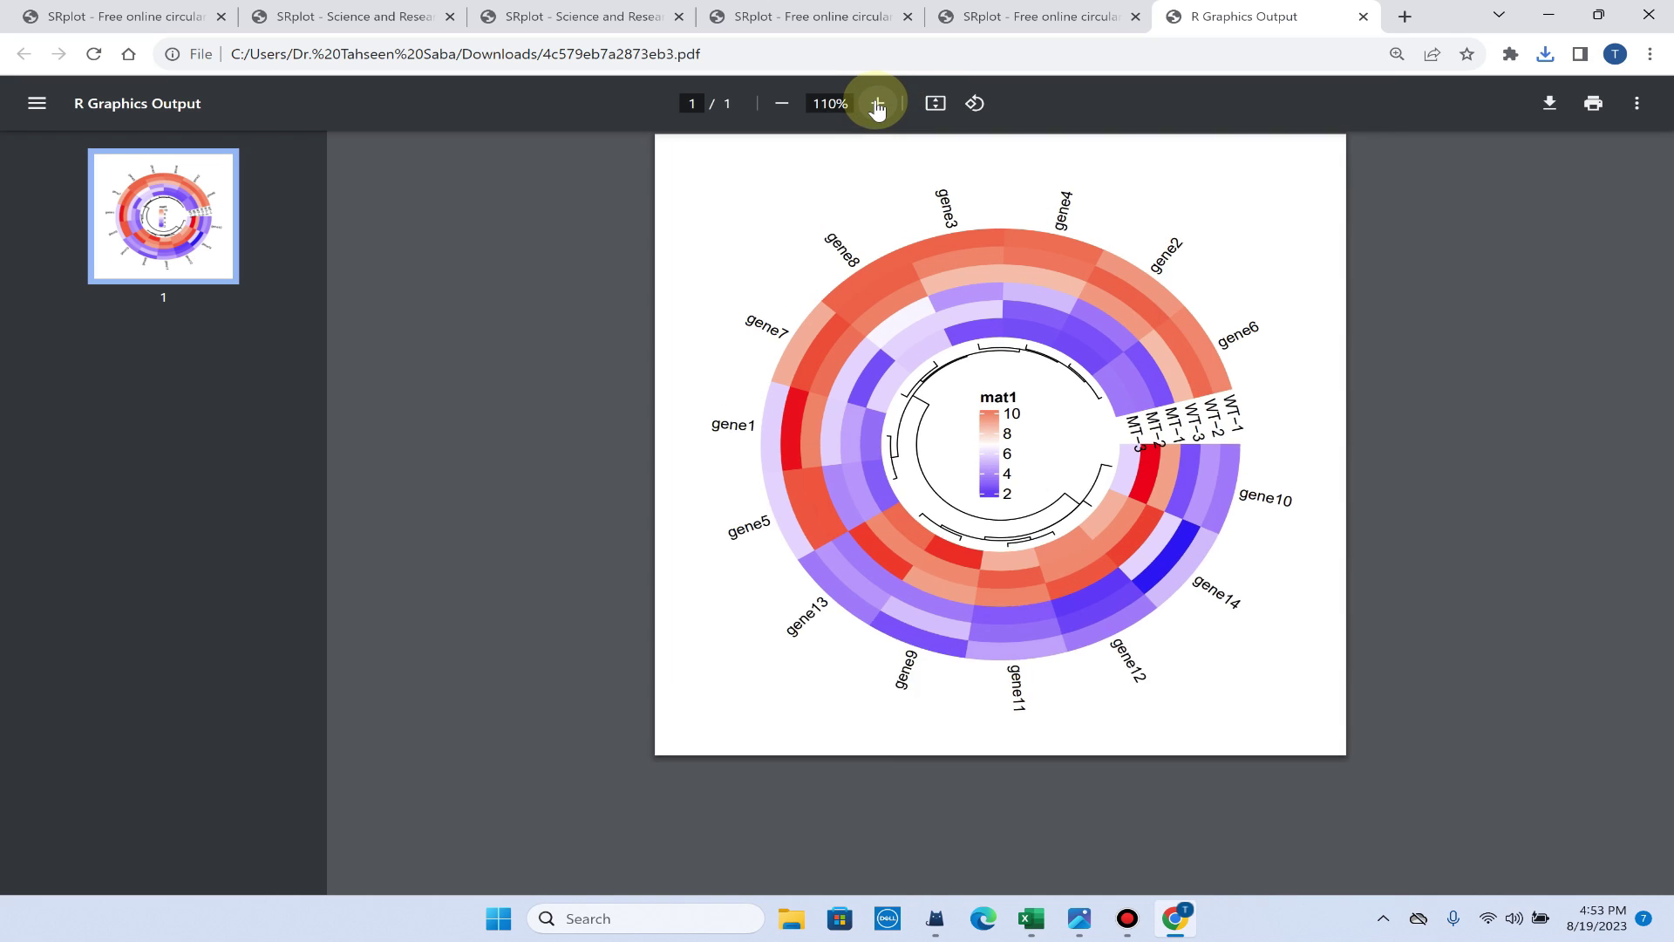
left_click(878, 104)
left_click(878, 104)
scroll(810, 358, "down", 1)
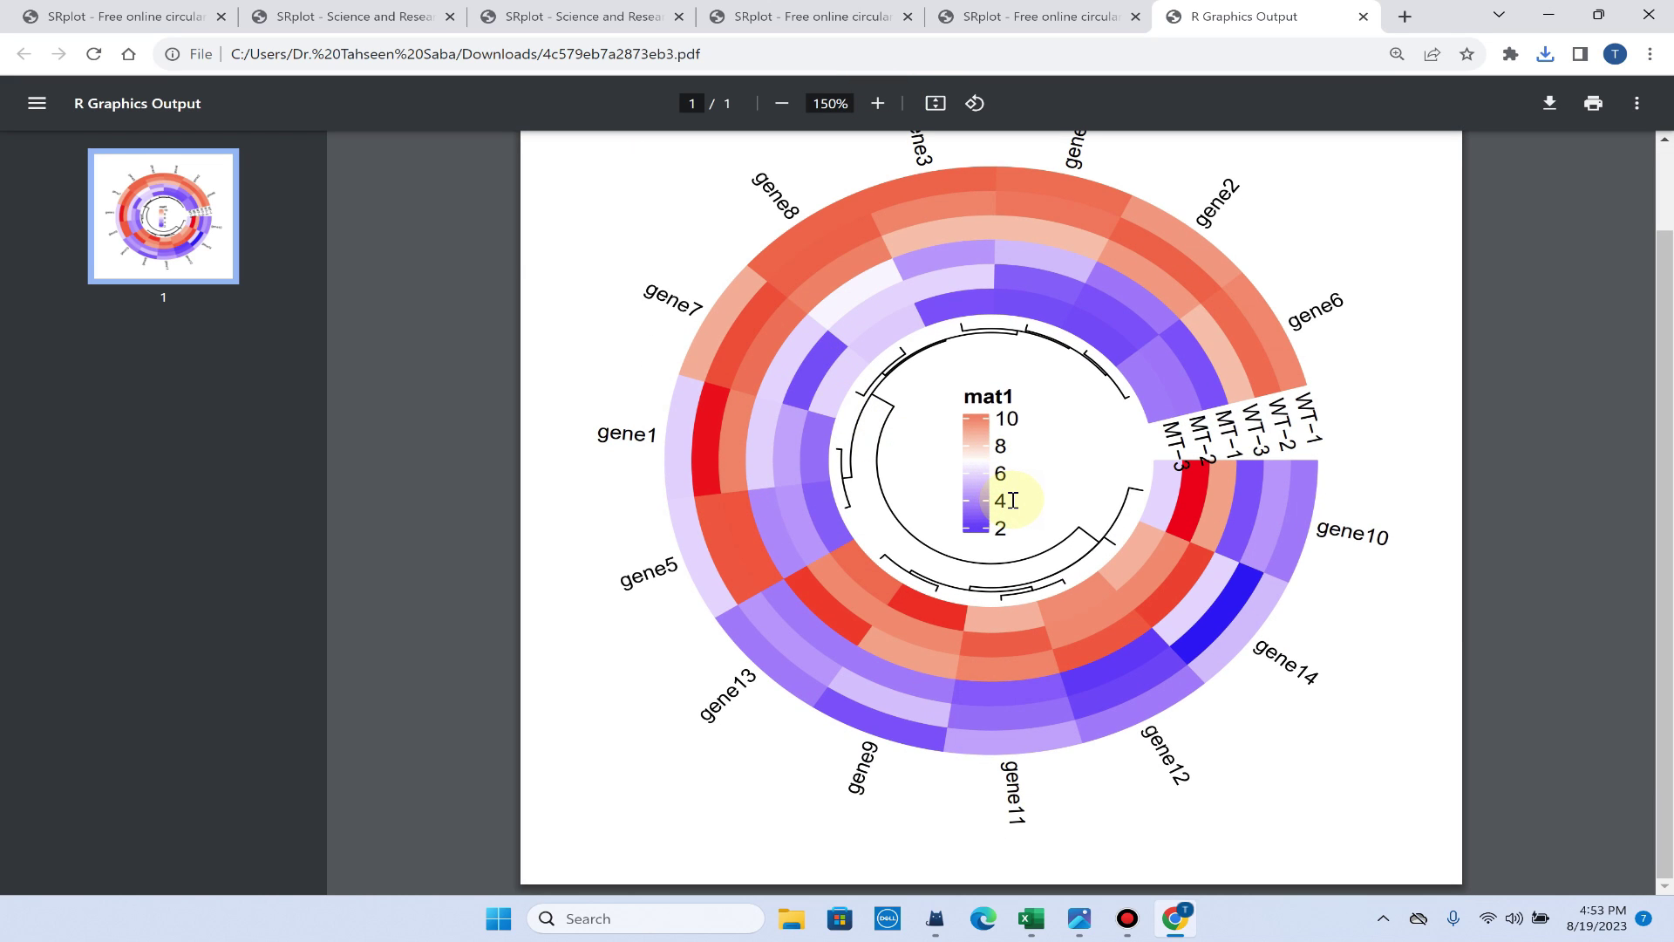
left_click(1038, 16)
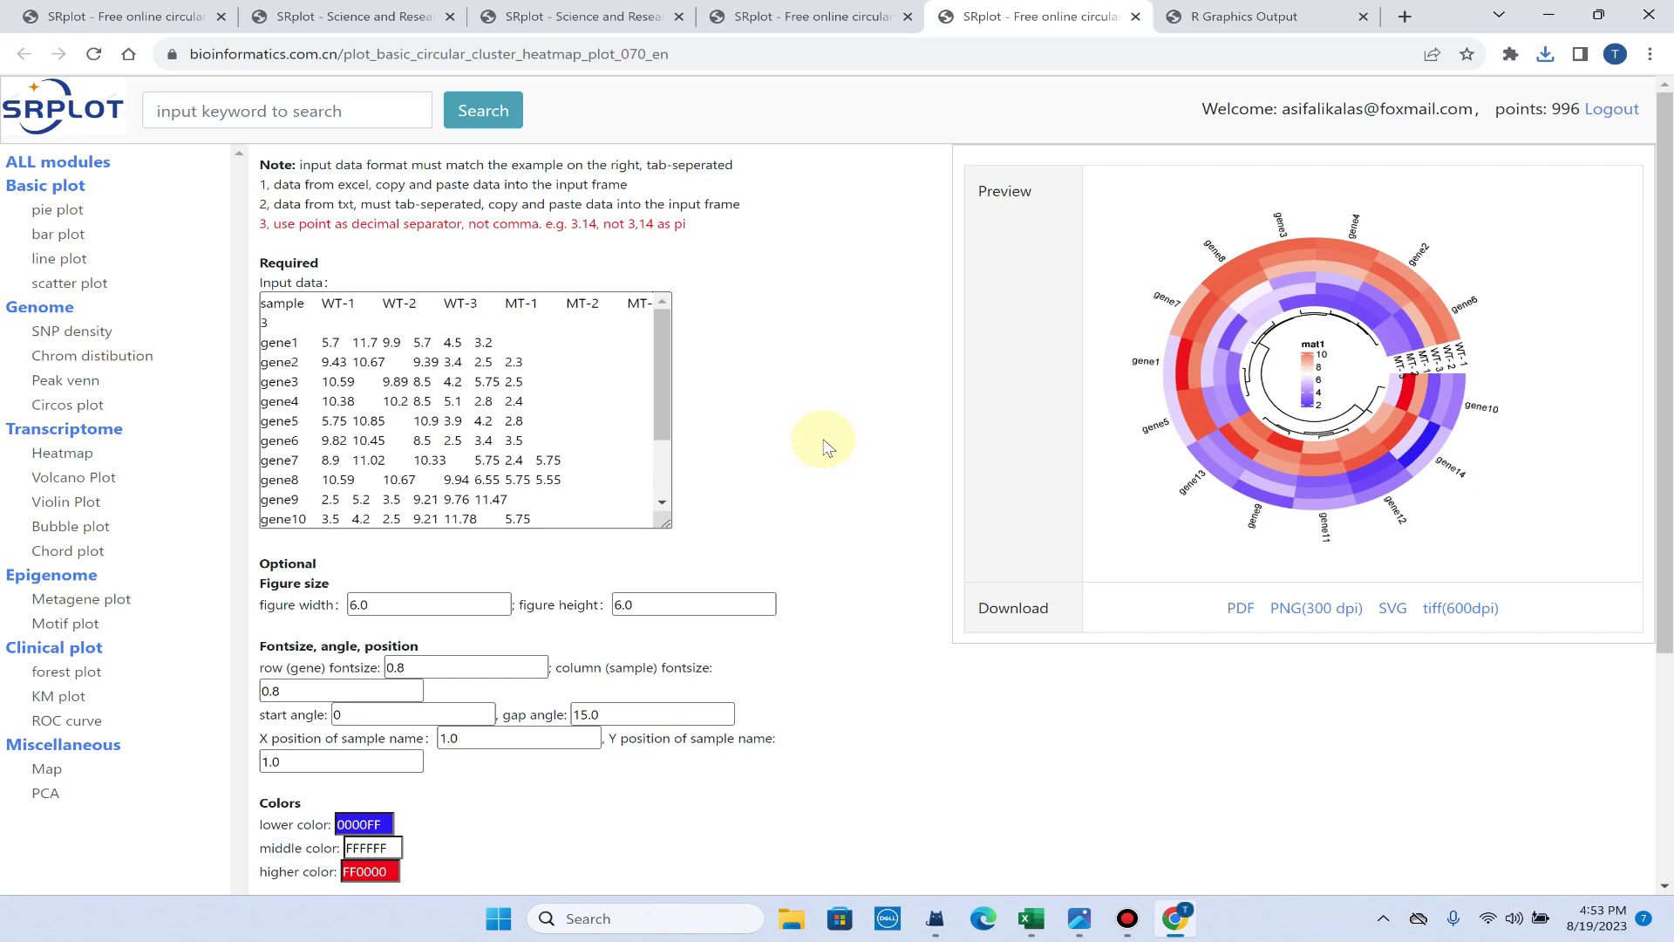